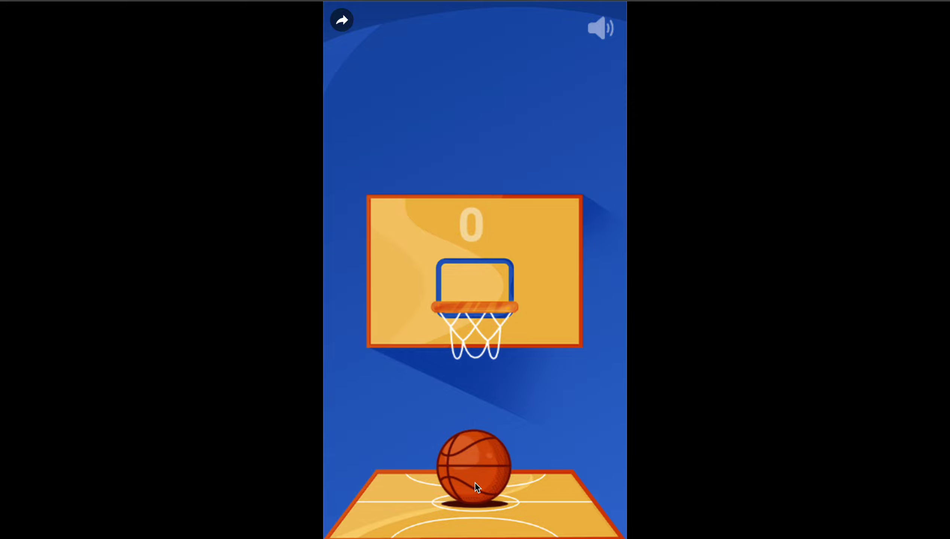
Flick the ball through the hoop six times in the Basketball preview, then exit to the gallery.
left_click(484, 465)
left_click_drag(479, 493, 464, 325)
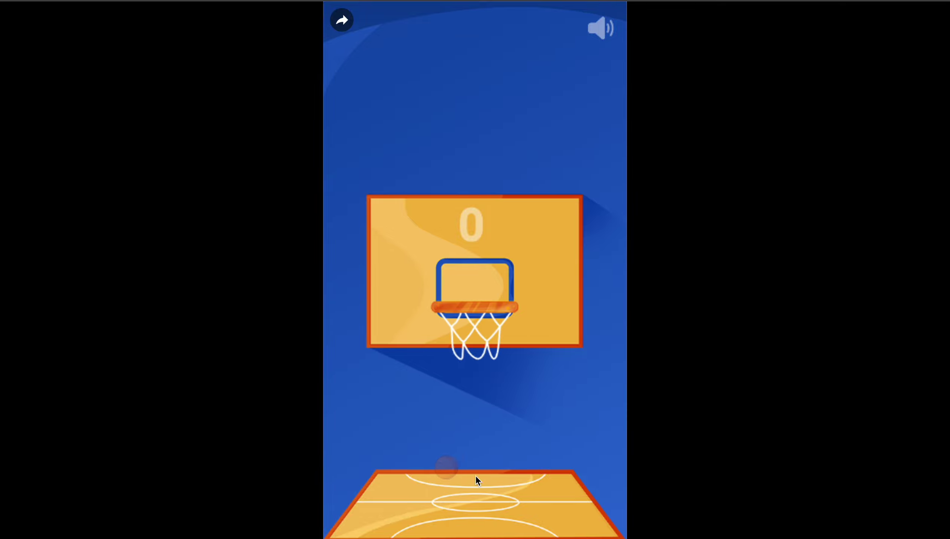
left_click_drag(469, 493, 466, 340)
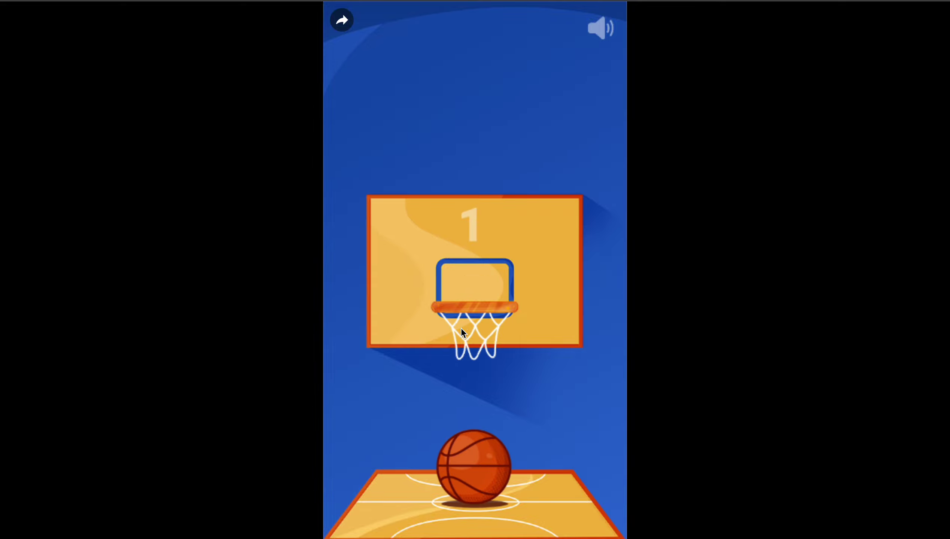
left_click_drag(472, 457, 489, 251)
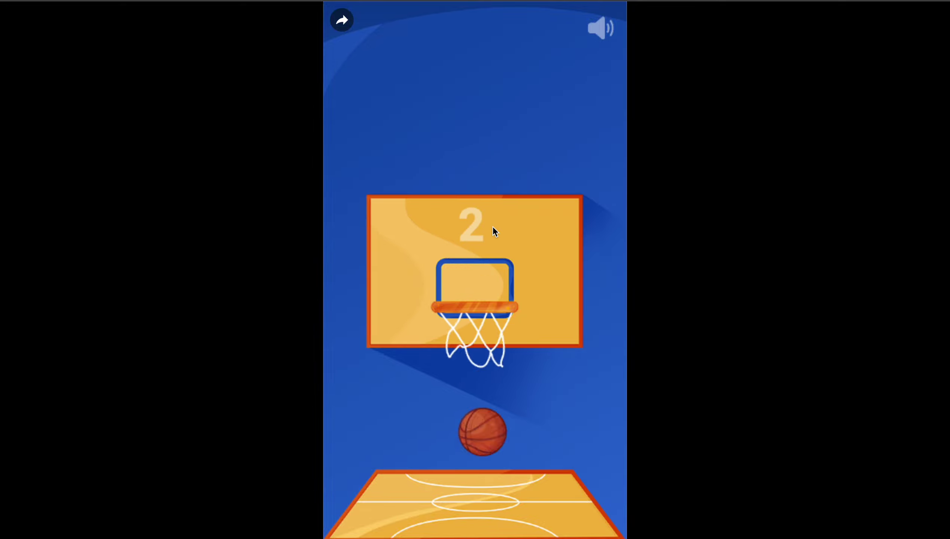
left_click_drag(485, 451, 497, 236)
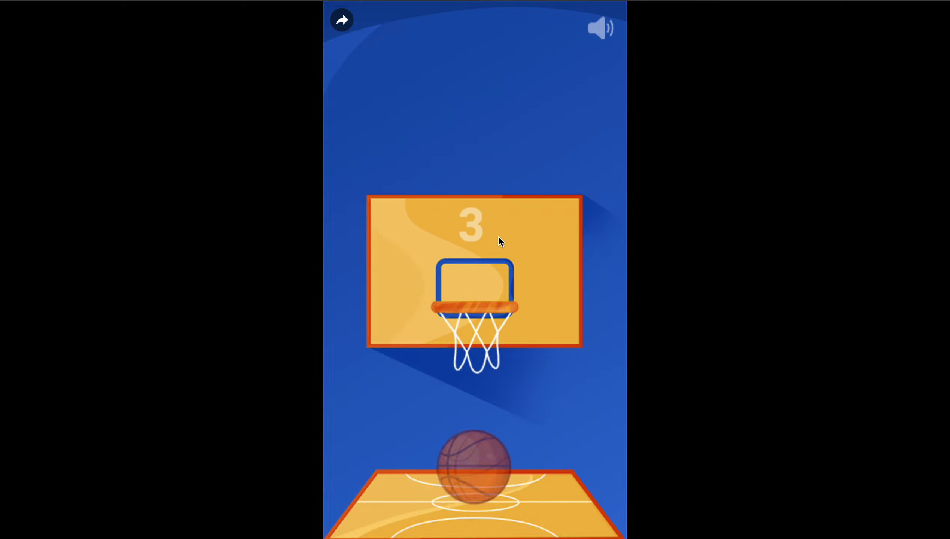
left_click_drag(471, 459, 481, 288)
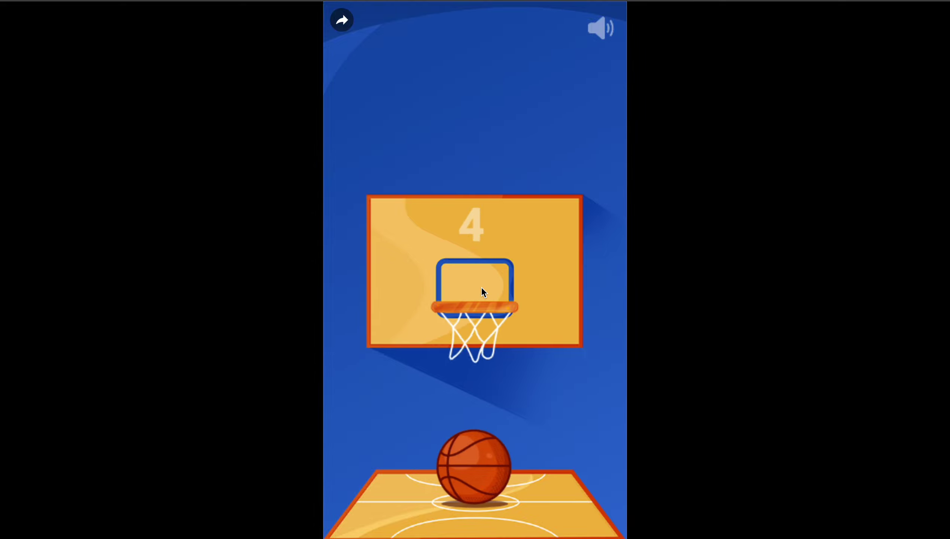
left_click_drag(481, 455, 479, 345)
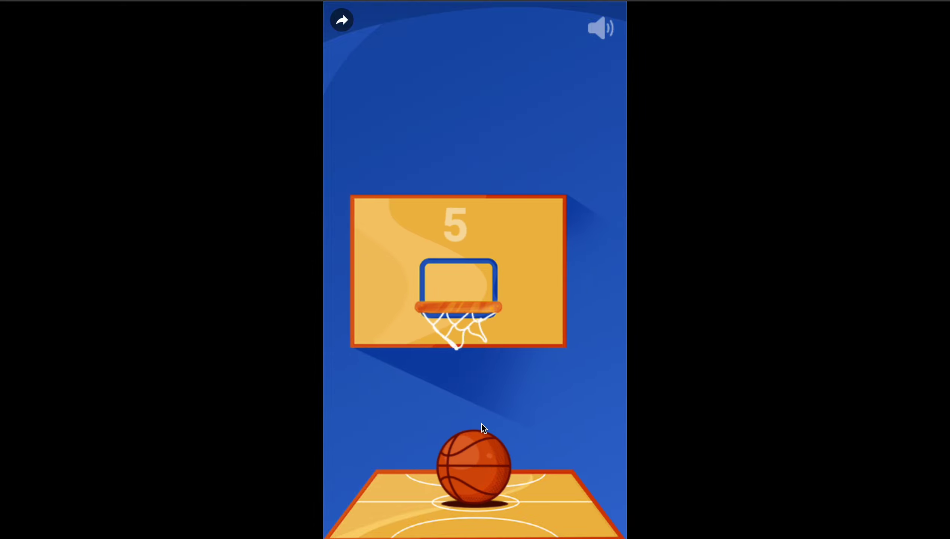
left_click_drag(483, 471, 486, 335)
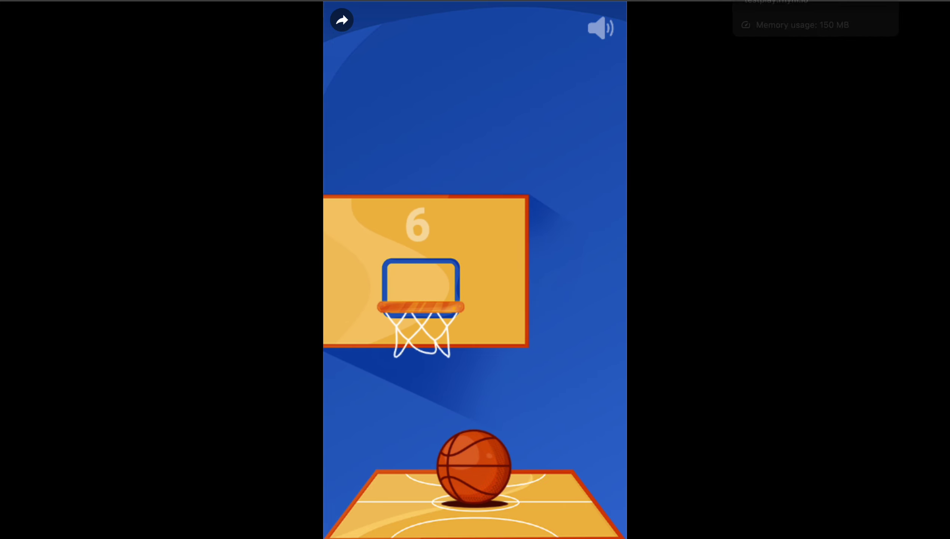
key("ctrl+w")
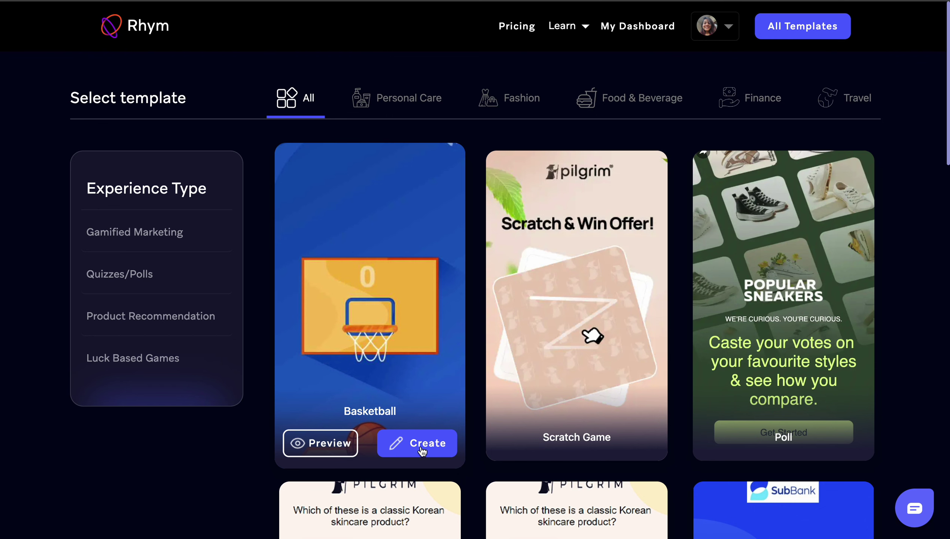
Create a campaign named 'Basky Test' from the Basketball template card.
left_click(420, 448)
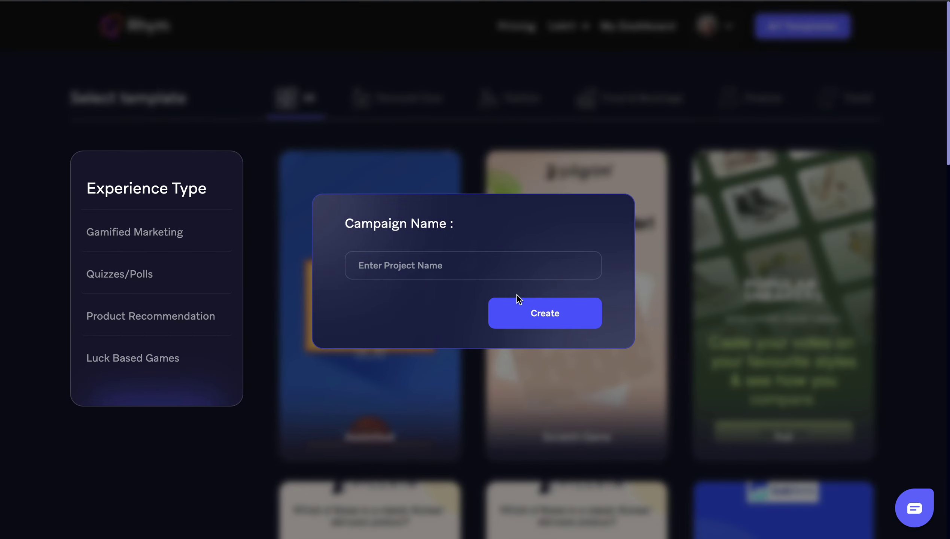
left_click(623, 179)
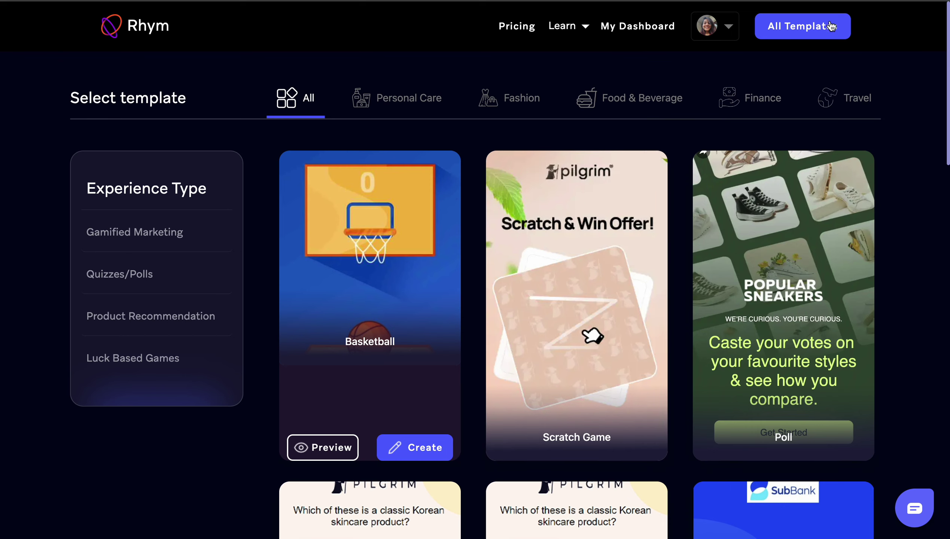
left_click(412, 448)
left_click(362, 265)
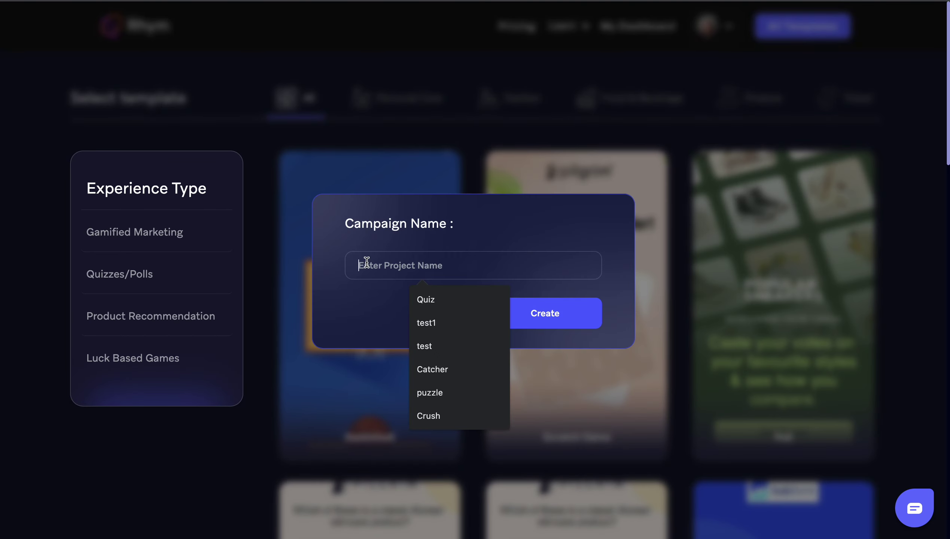
type("Bask T")
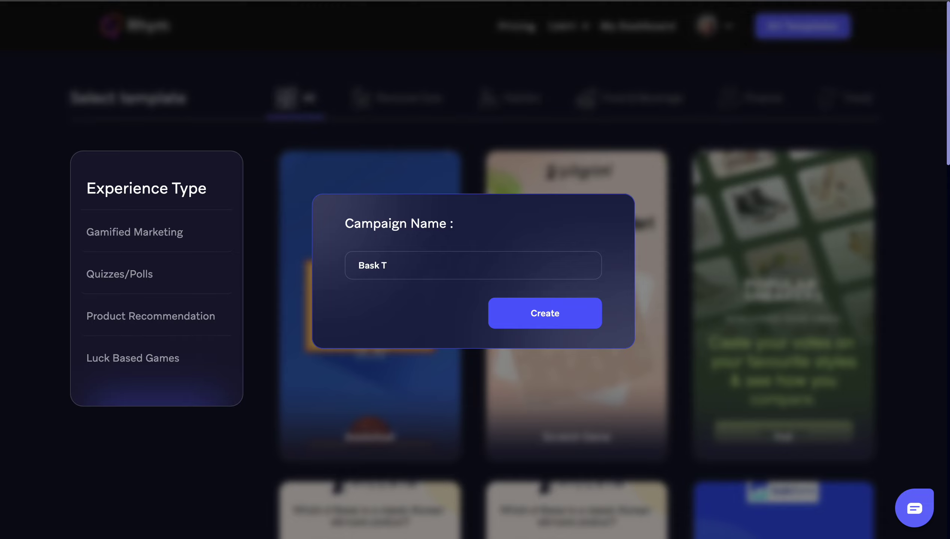
key("BackSpace")
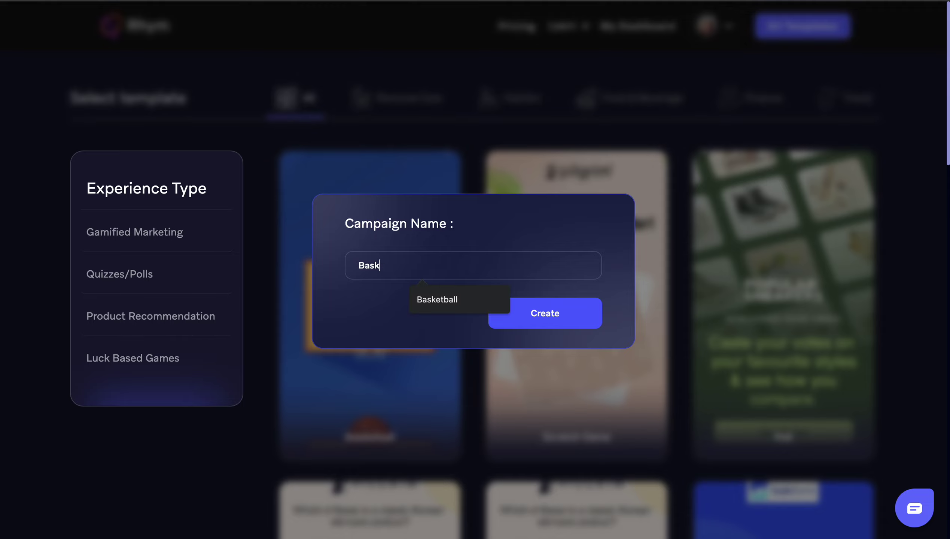
type("y")
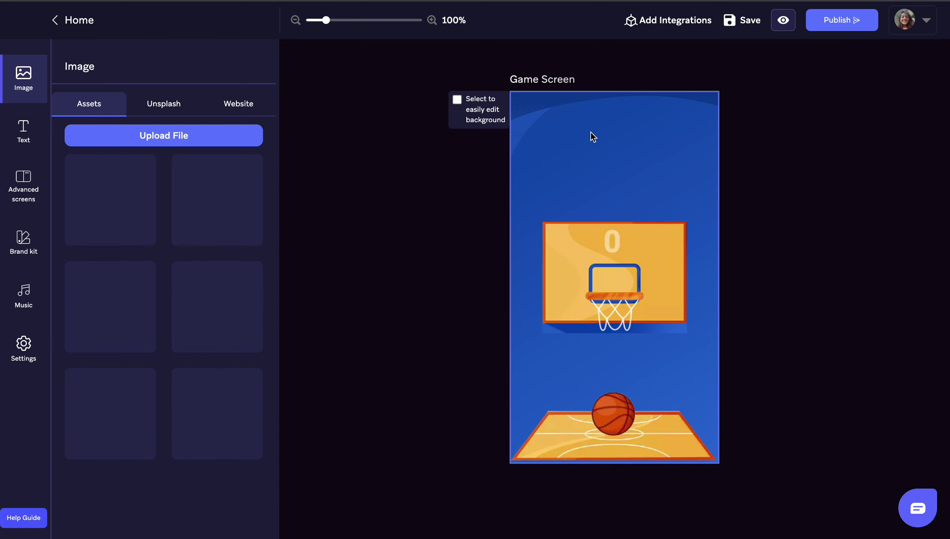
Add the maroon image asset and set it as the game screen background.
left_click(665, 154)
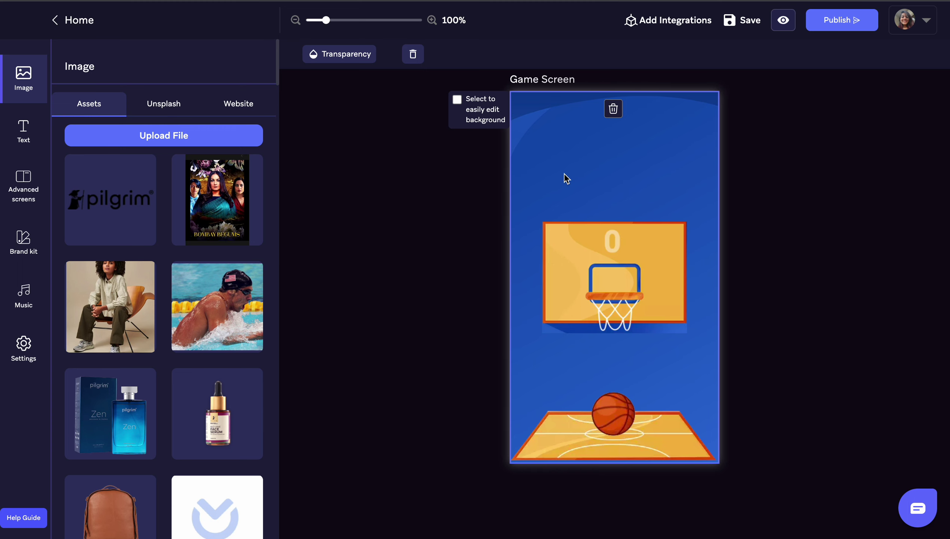
scroll(147, 371, "down", 5)
scroll(146, 420, "down", 5)
scroll(151, 405, "down", 1)
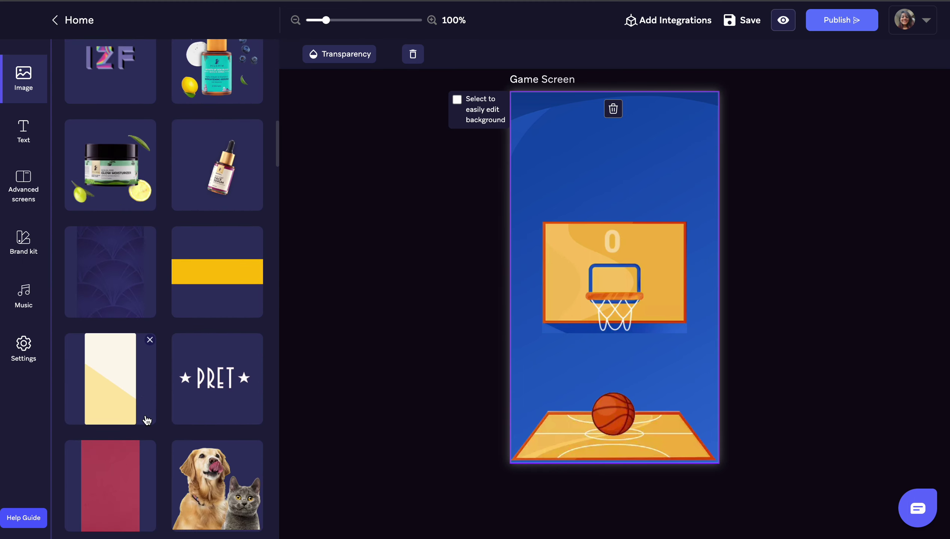
scroll(158, 392, "down", 2)
left_click(117, 416)
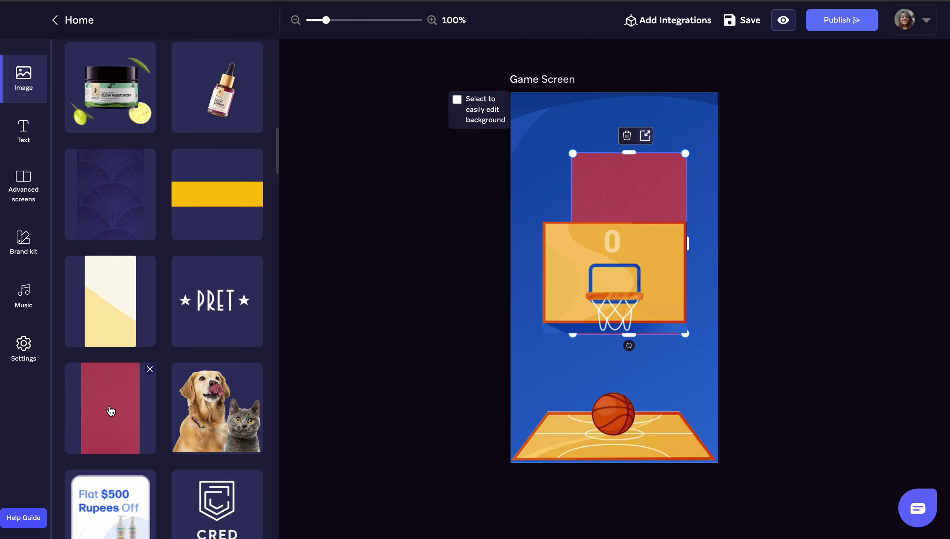
left_click(544, 169)
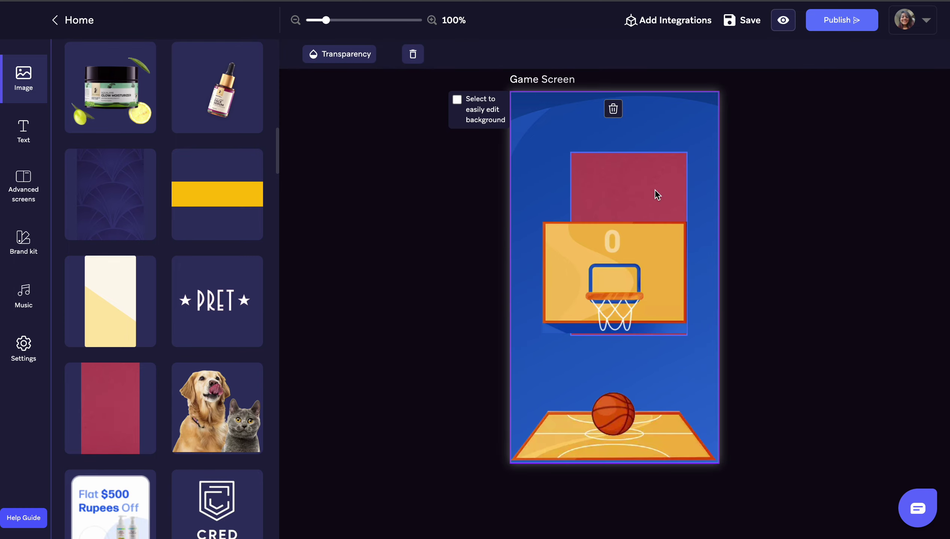
left_click(646, 189)
mouse_move(646, 189)
left_mouse_down()
mouse_move(581, 165)
mouse_move(600, 168)
left_mouse_up()
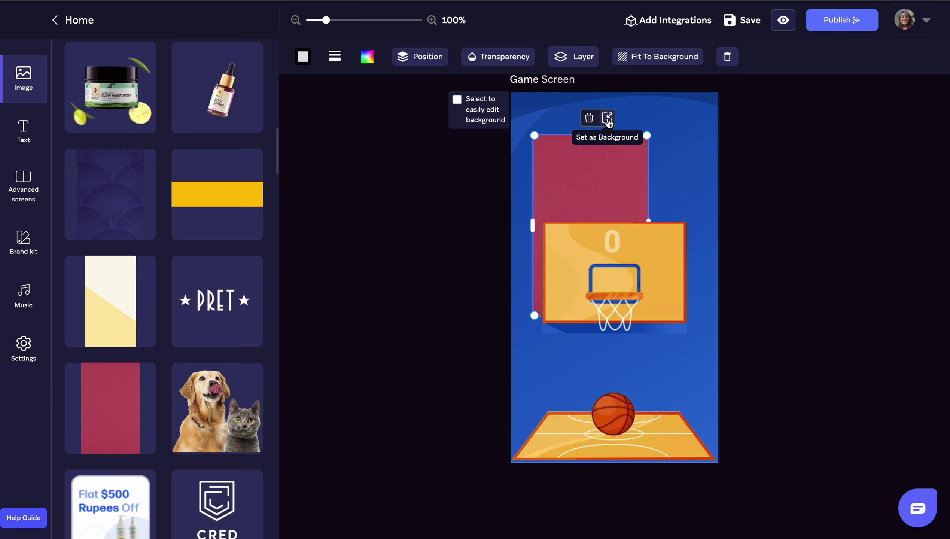
left_click(608, 118)
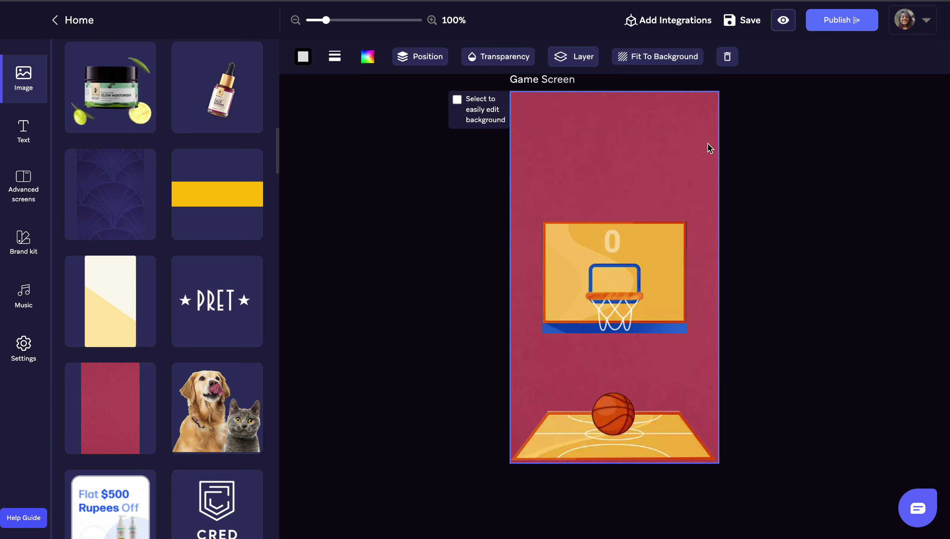
scroll(202, 395, "up", 1)
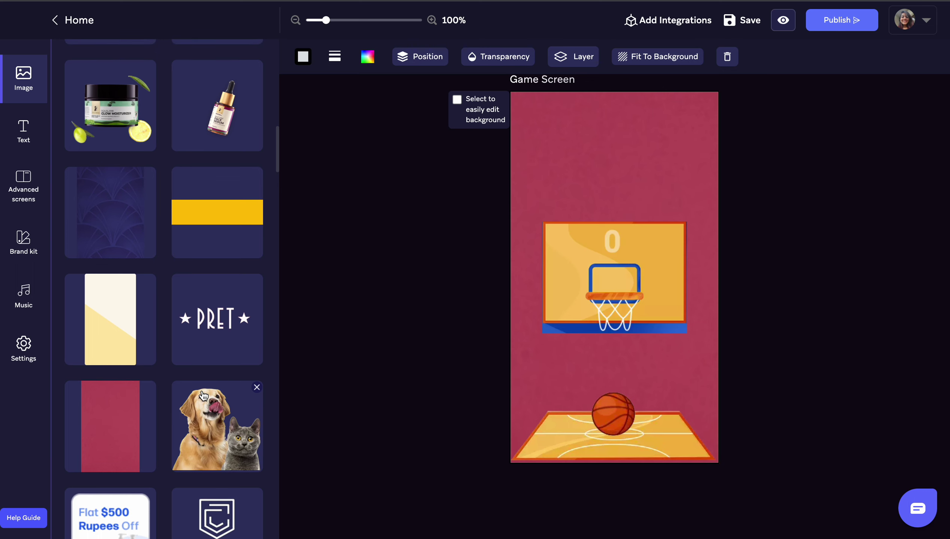
Add the PRET logo and move it near the top of the game screen.
left_click(217, 327)
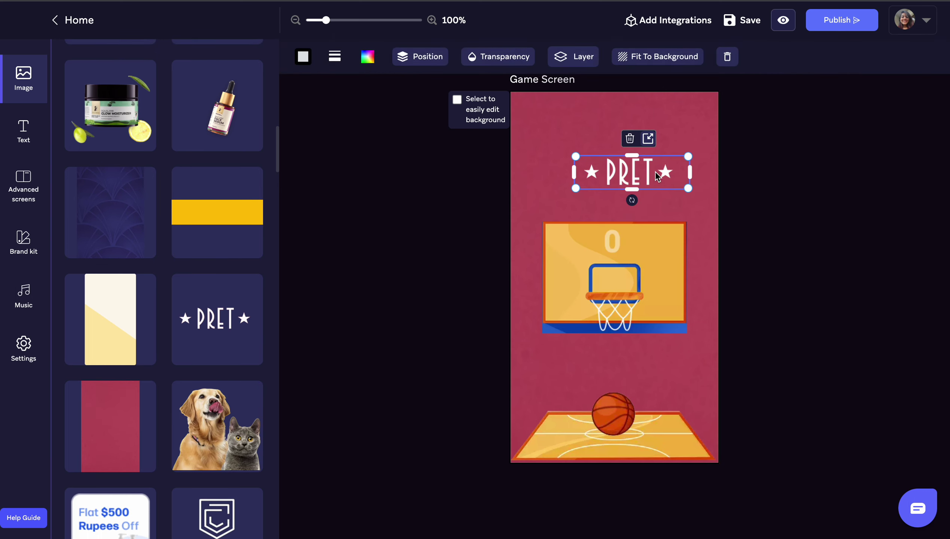
left_click_drag(656, 175, 642, 121)
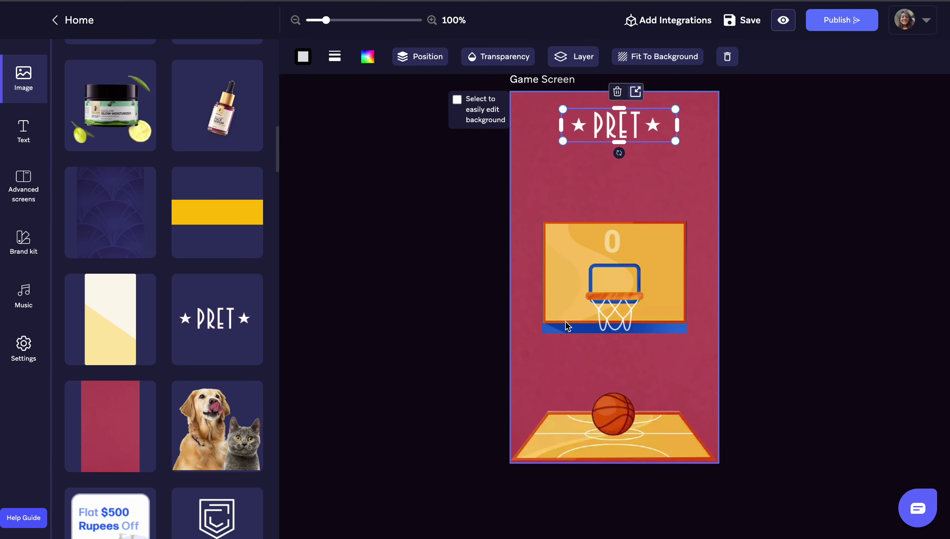
left_click(631, 182)
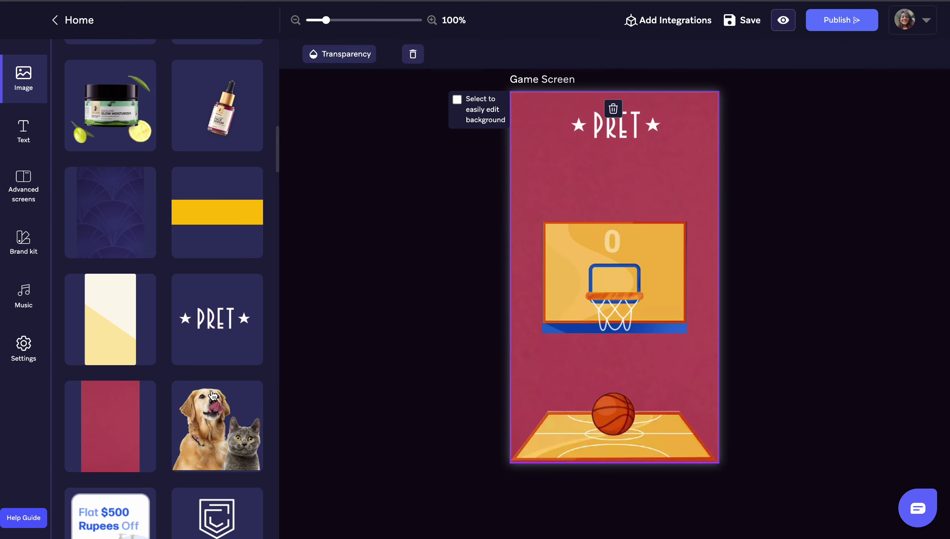
scroll(213, 395, "down", 8)
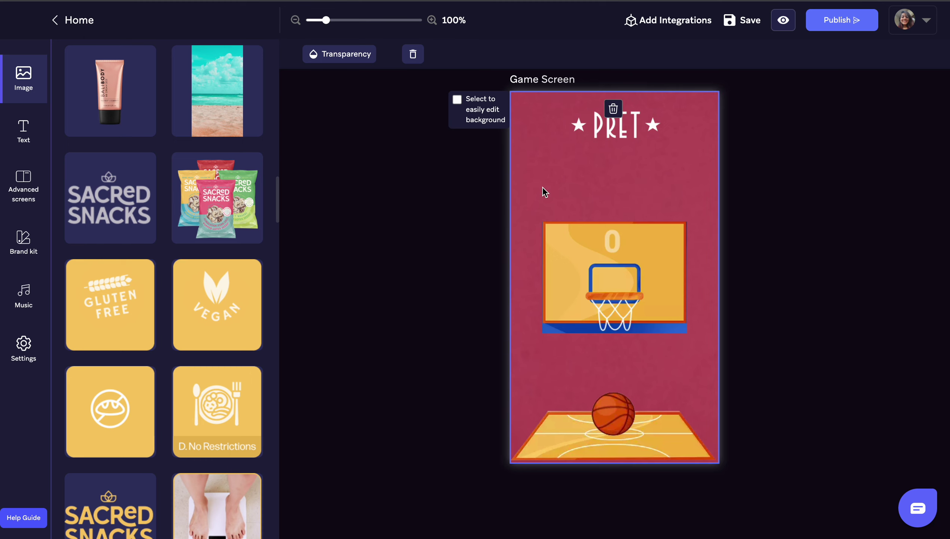
scroll(108, 470, "down", 5)
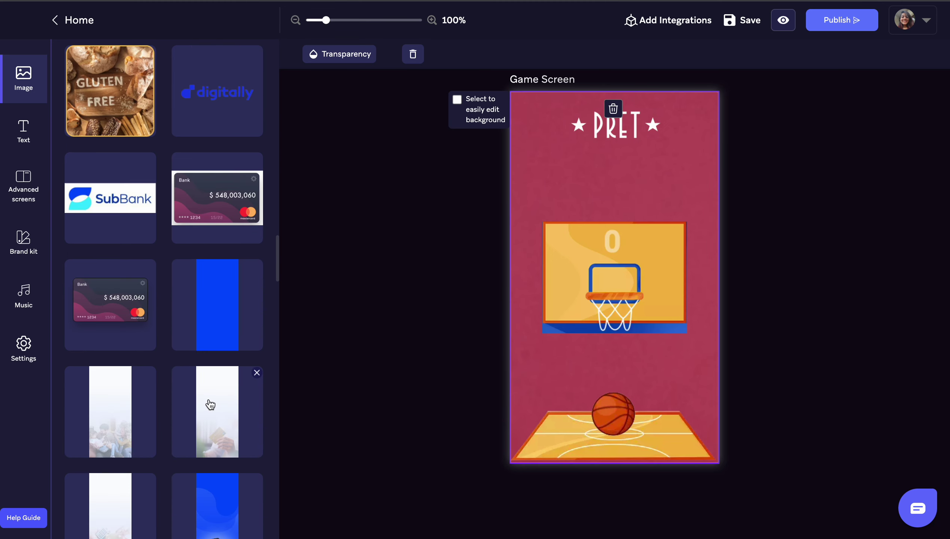
scroll(208, 399, "down", 5)
scroll(208, 400, "down", 1)
scroll(190, 282, "down", 1)
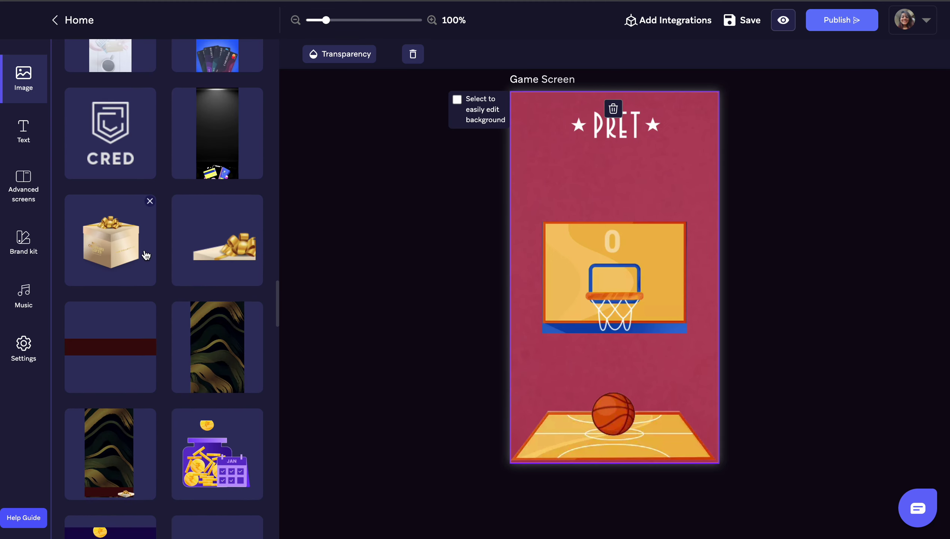
scroll(166, 383, "down", 2)
scroll(165, 383, "down", 1)
scroll(166, 383, "down", 3)
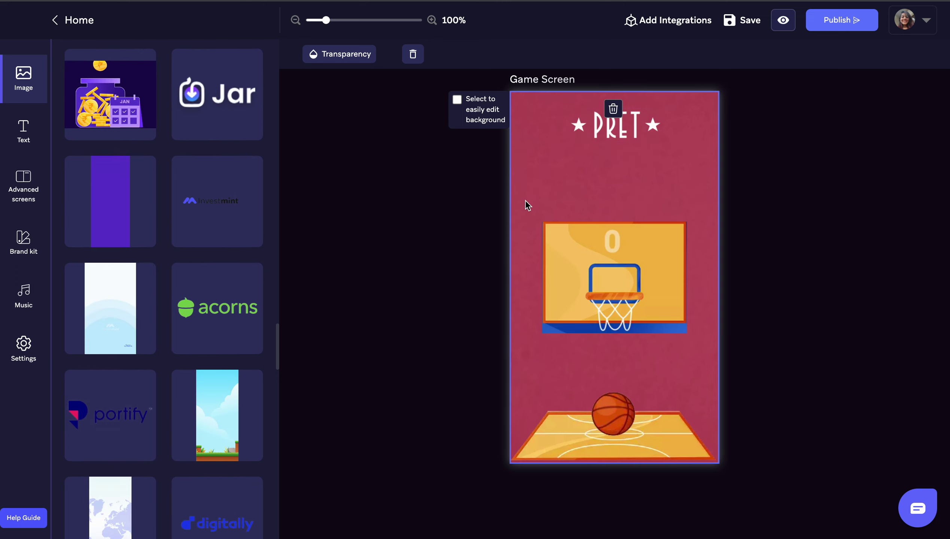
scroll(164, 474, "down", 4)
scroll(165, 473, "down", 3)
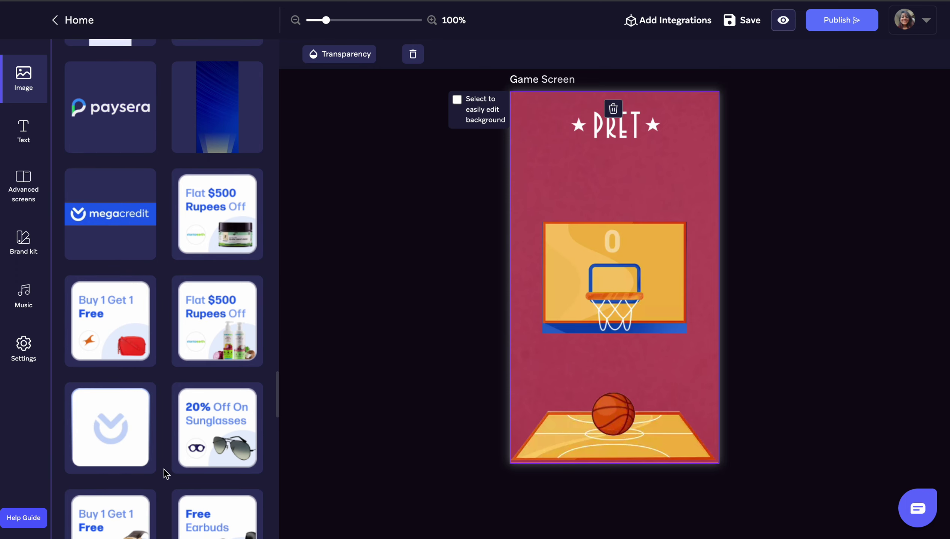
scroll(165, 473, "down", 3)
scroll(164, 473, "down", 2)
scroll(165, 474, "down", 2)
scroll(165, 473, "down", 2)
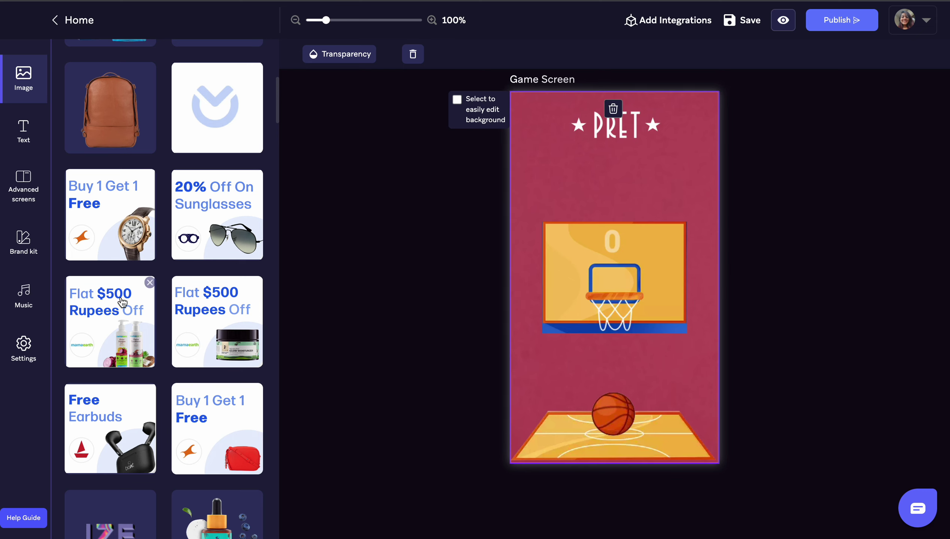
scroll(119, 301, "up", 5)
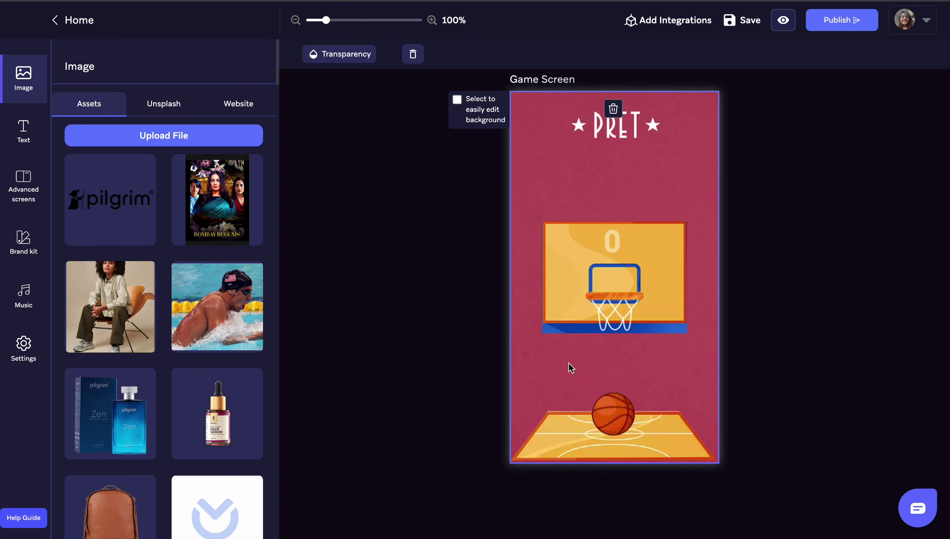
Add an End Screen from Advanced screens after the game.
left_click(24, 185)
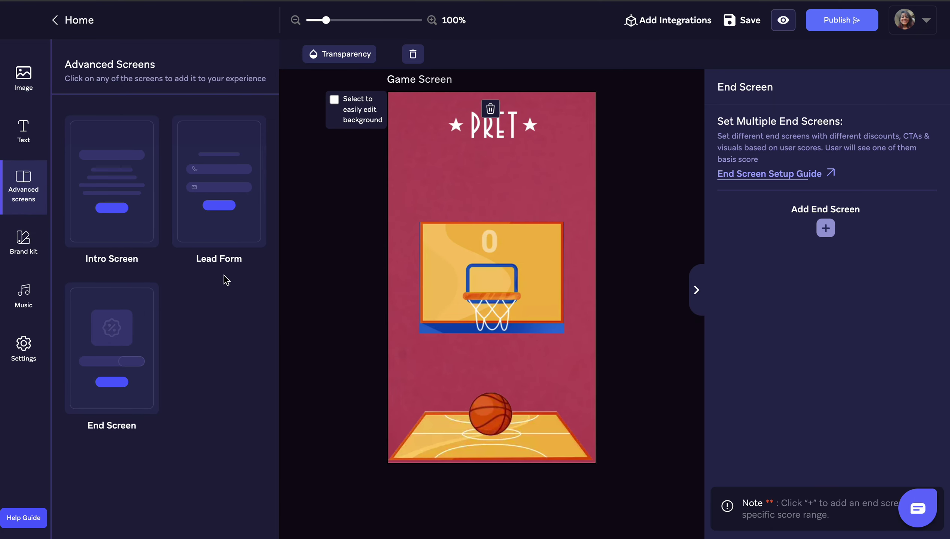
mouse_move(111, 347)
left_click(115, 403)
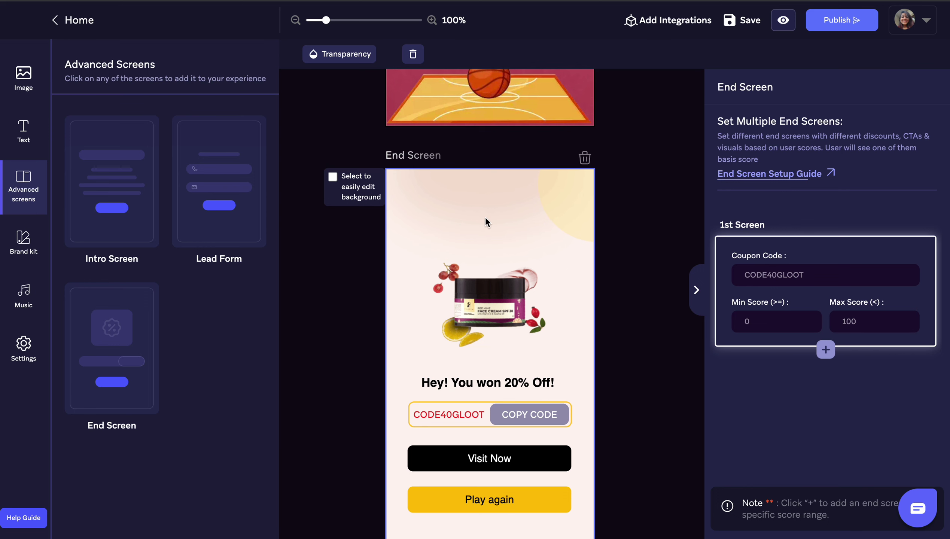
left_click(481, 206)
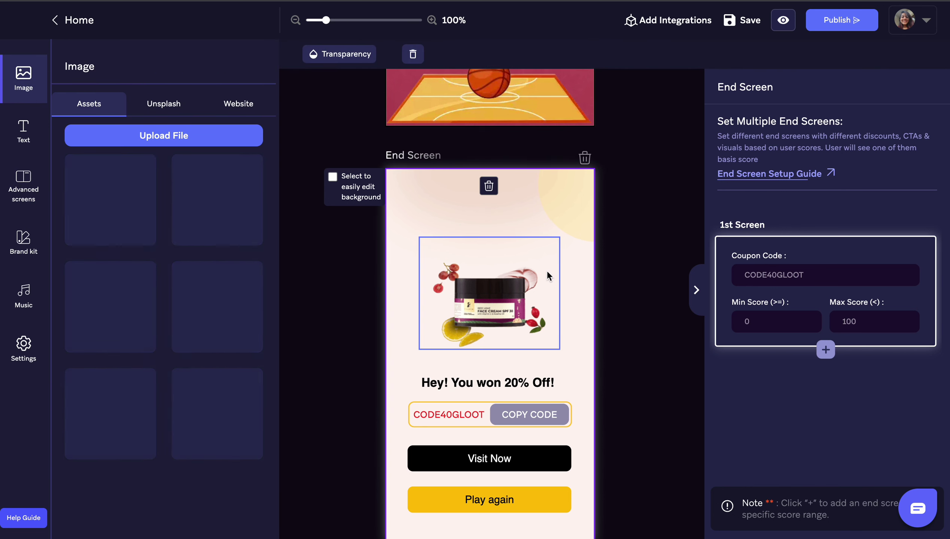
scroll(518, 295, "down", 1)
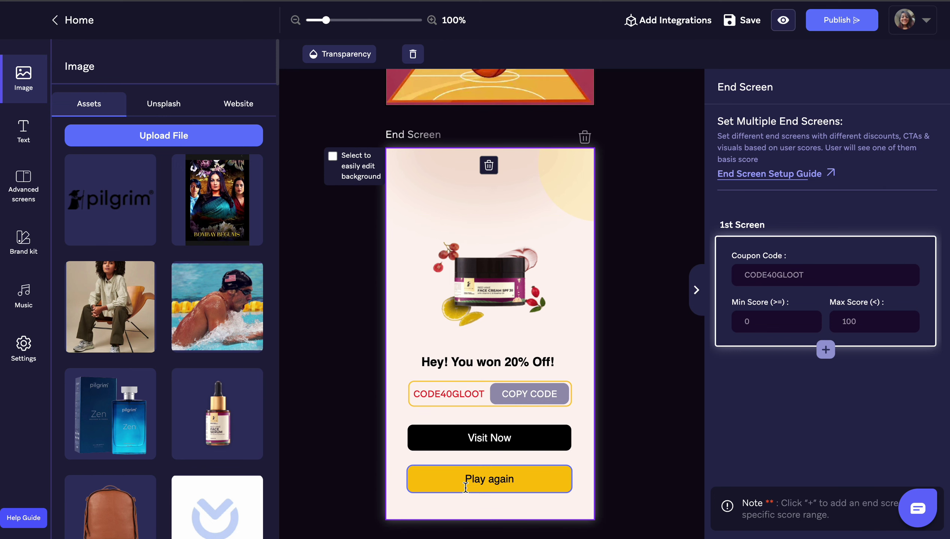
Delete the face cream product image from the end screen.
left_click(470, 442)
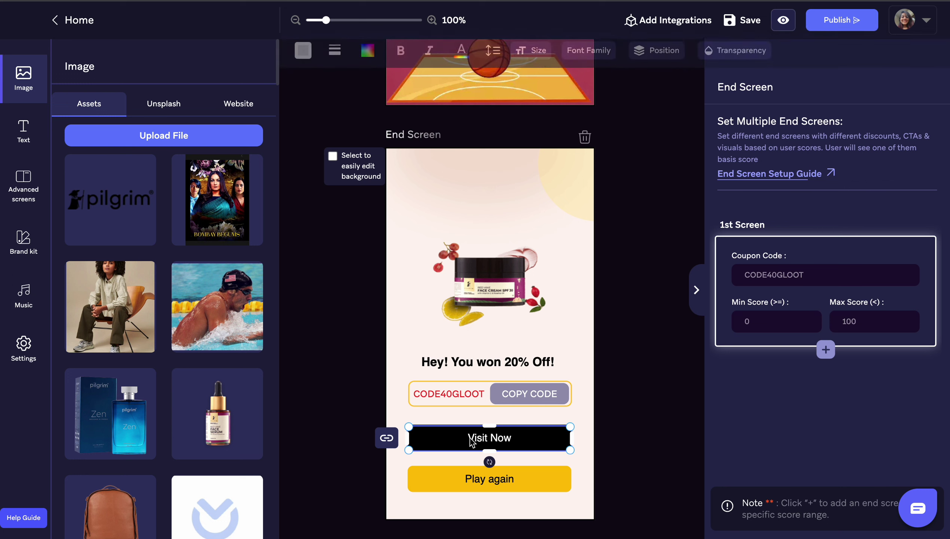
left_click(386, 440)
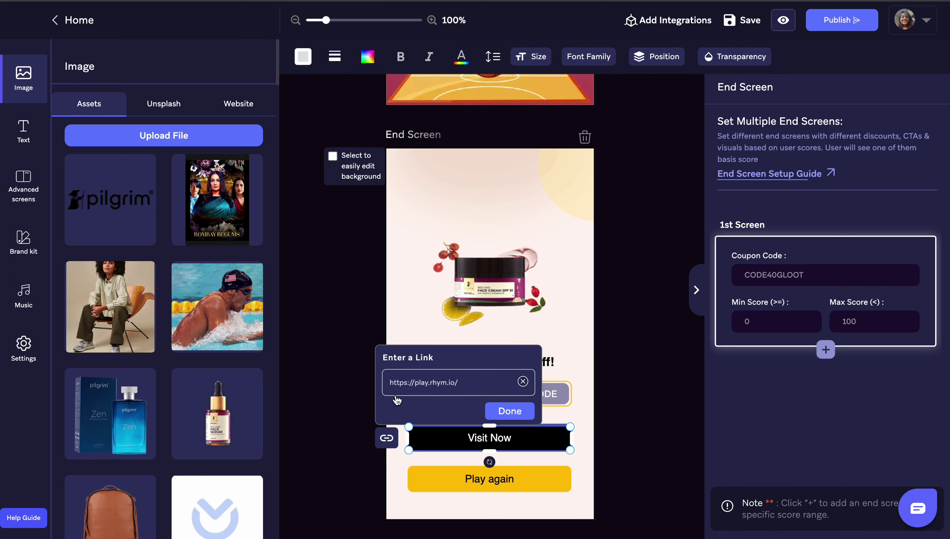
left_click(483, 259)
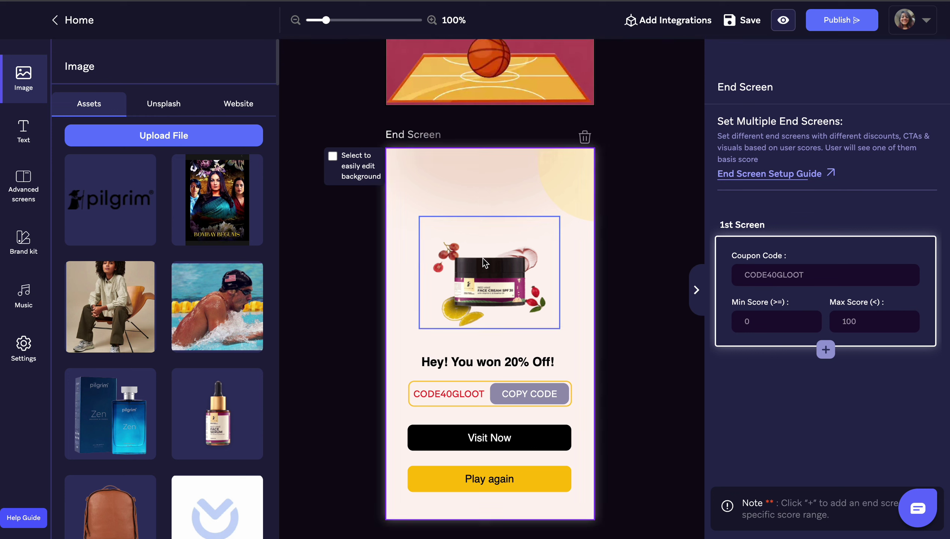
key("Delete")
left_click(481, 220)
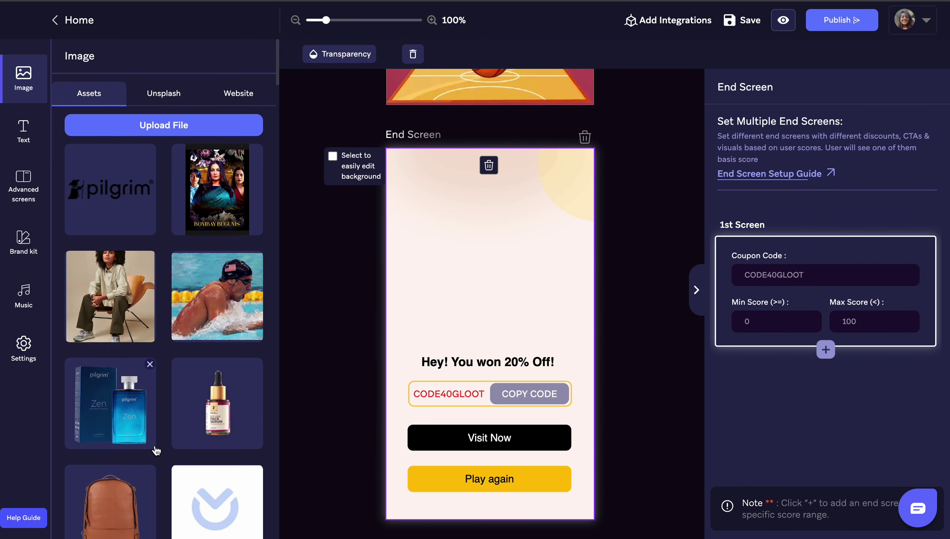
scroll(153, 446, "down", 5)
scroll(153, 457, "down", 2)
Use the maroon rectangle image as the End Screen background.
left_click(109, 460)
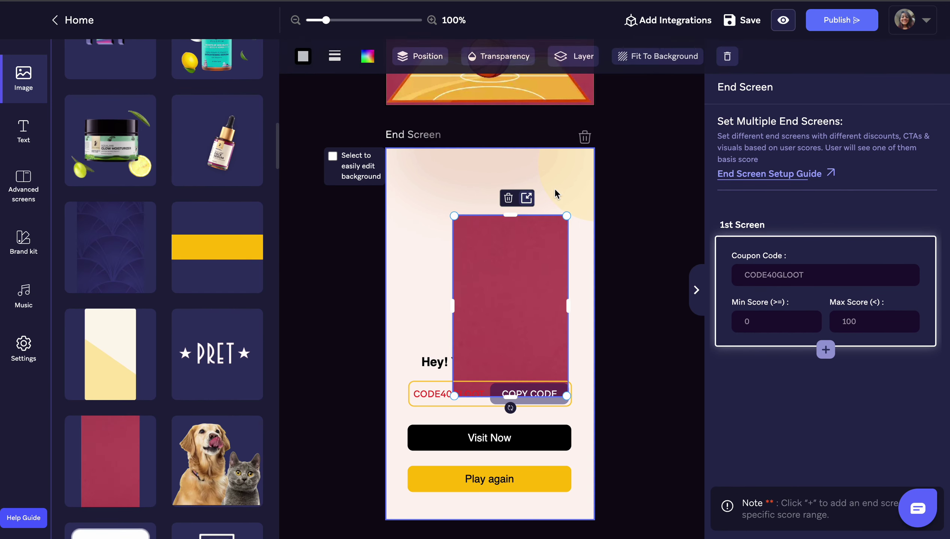
left_click(528, 199)
left_click(453, 394)
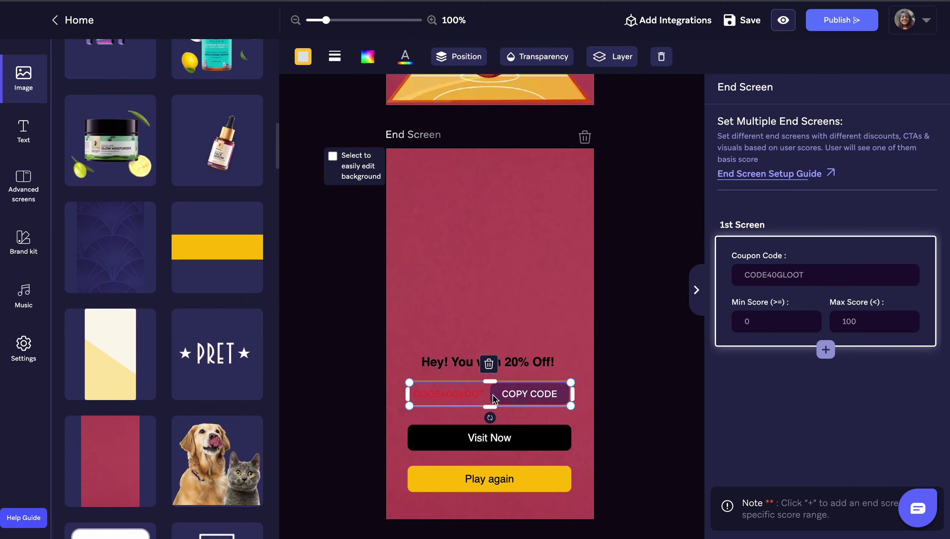
mouse_move(825, 291)
mouse_move(846, 321)
double_click(859, 323)
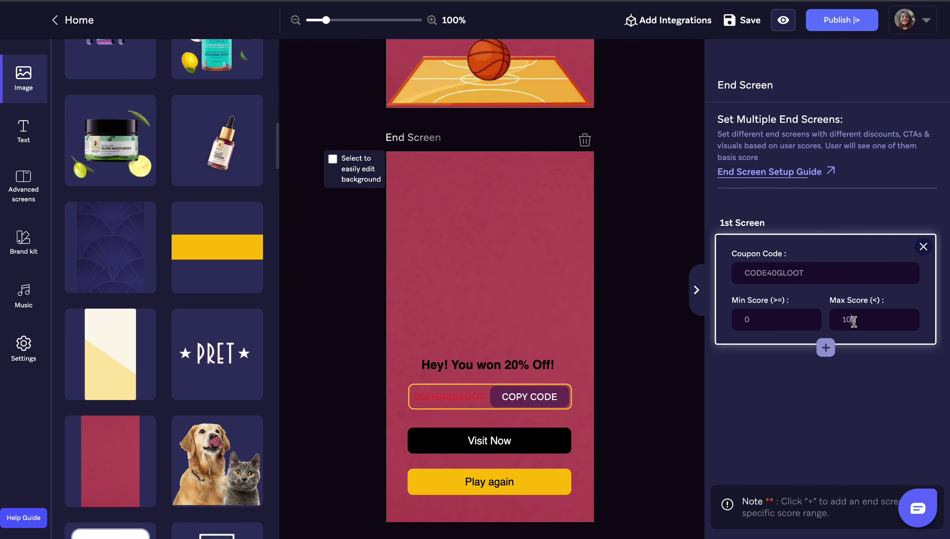
type("1")
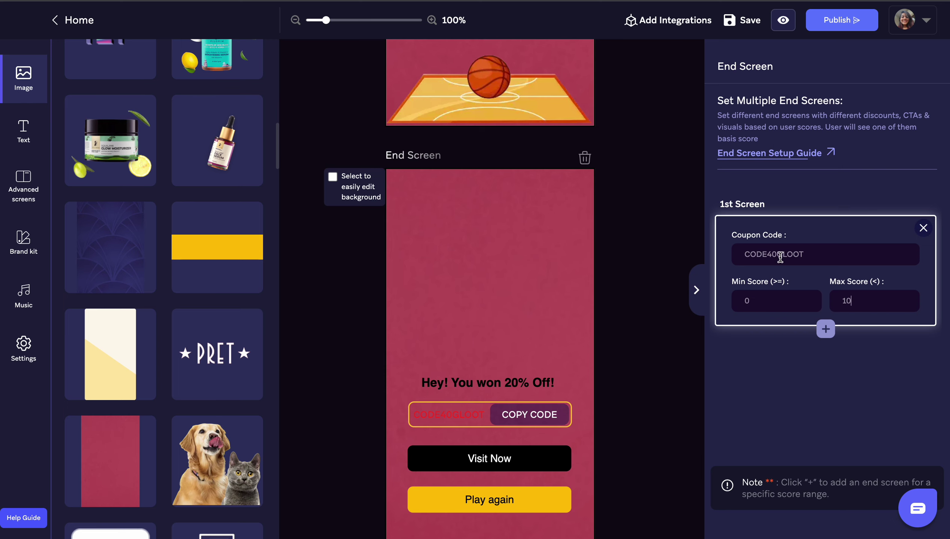
key("BackSpace")
type("2")
left_click(826, 329)
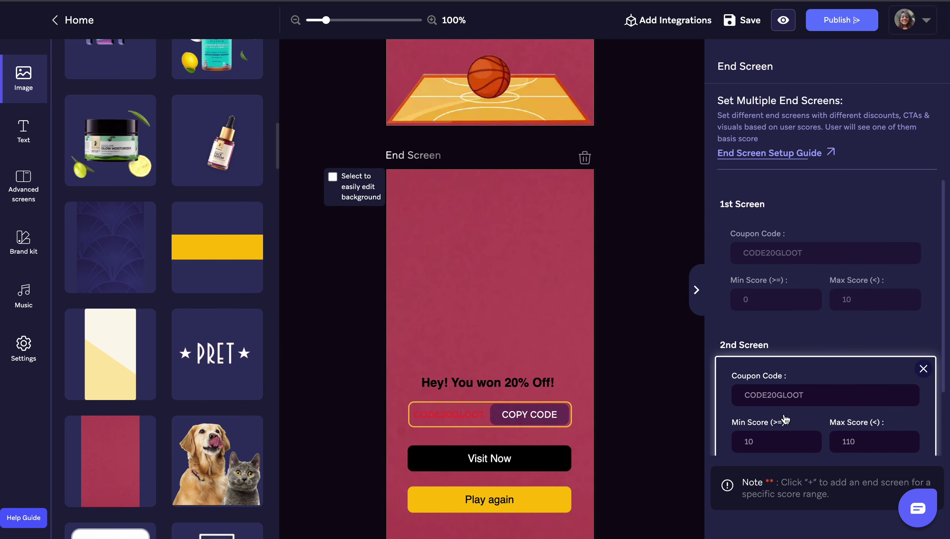
scroll(785, 418, "down", 2)
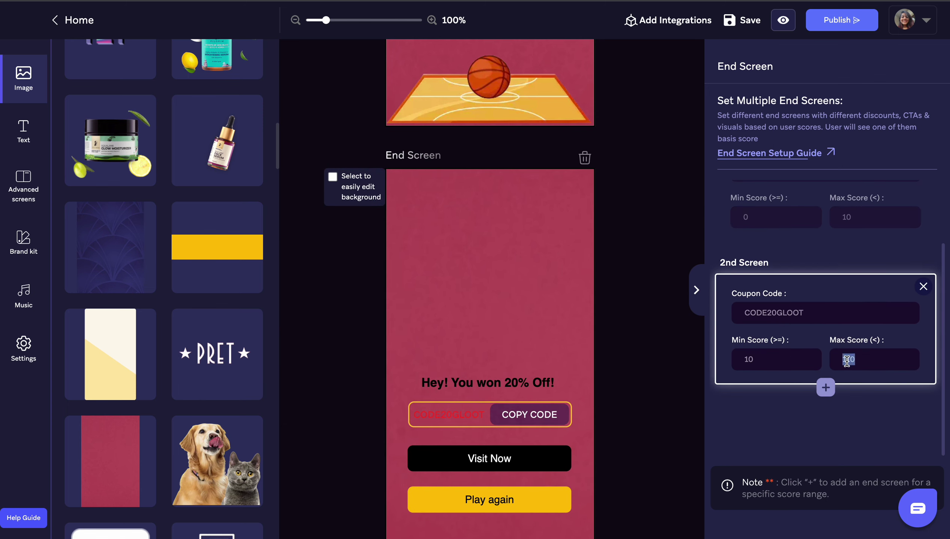
type("20")
left_click(773, 315)
key("BackSpace")
type("4")
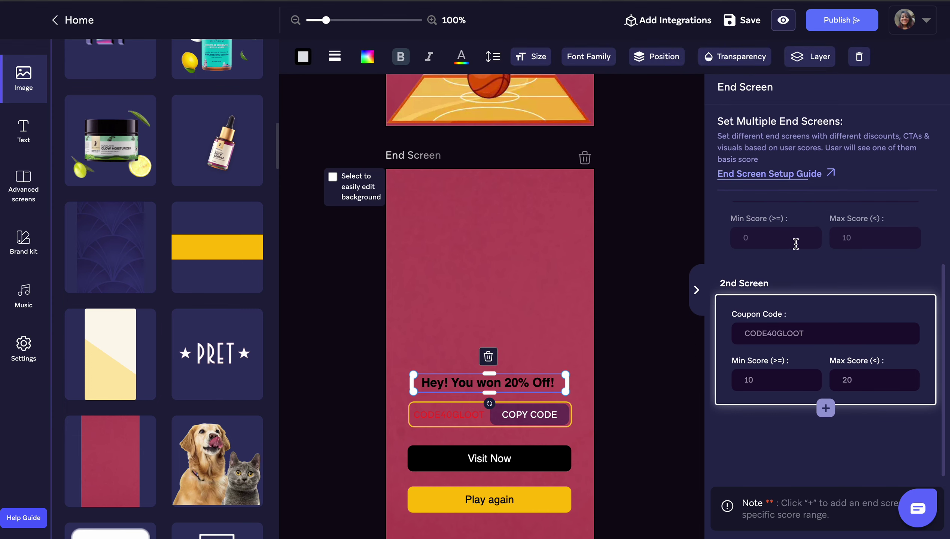
Change the end screen headline to 40% Off.
left_click(795, 234)
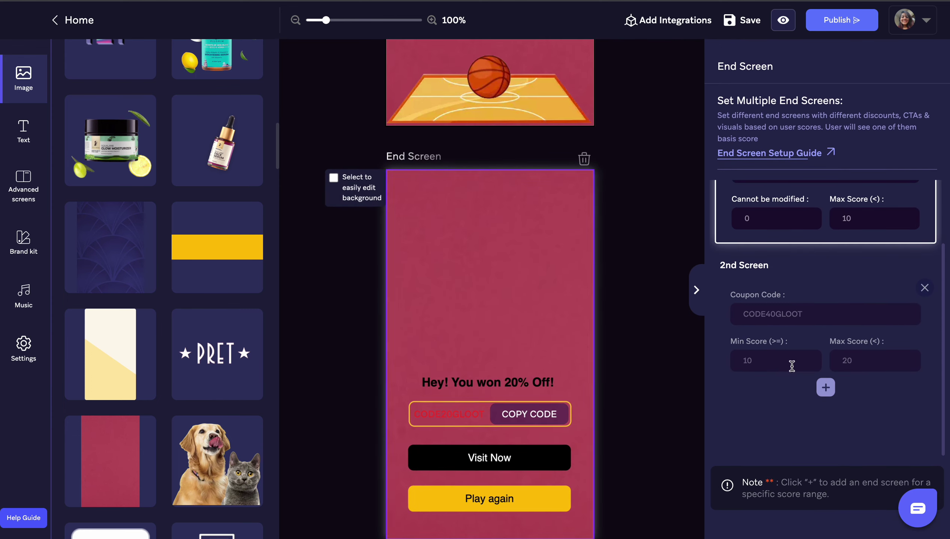
left_click(507, 382)
key("BackSpace")
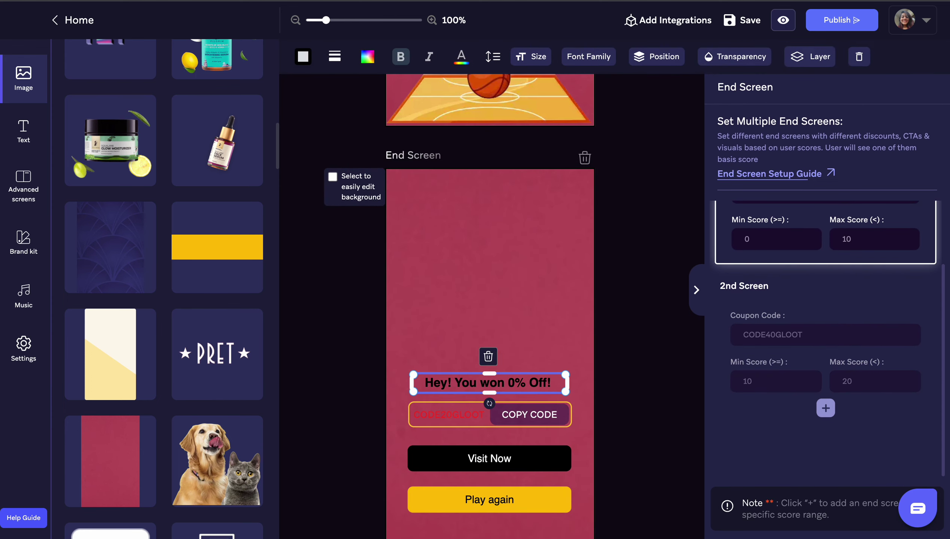
type("3")
key("BackSpace")
type("4")
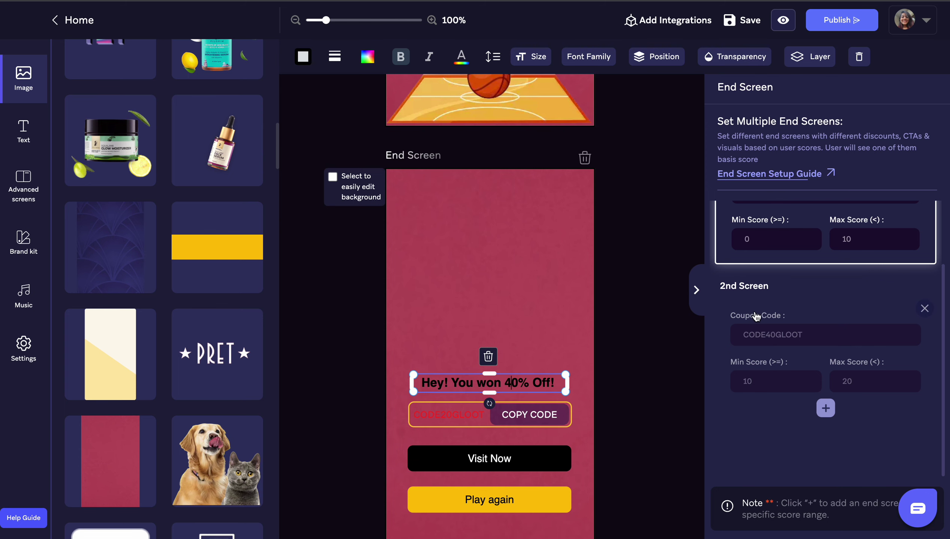
scroll(785, 326, "up", 2)
left_click(785, 441)
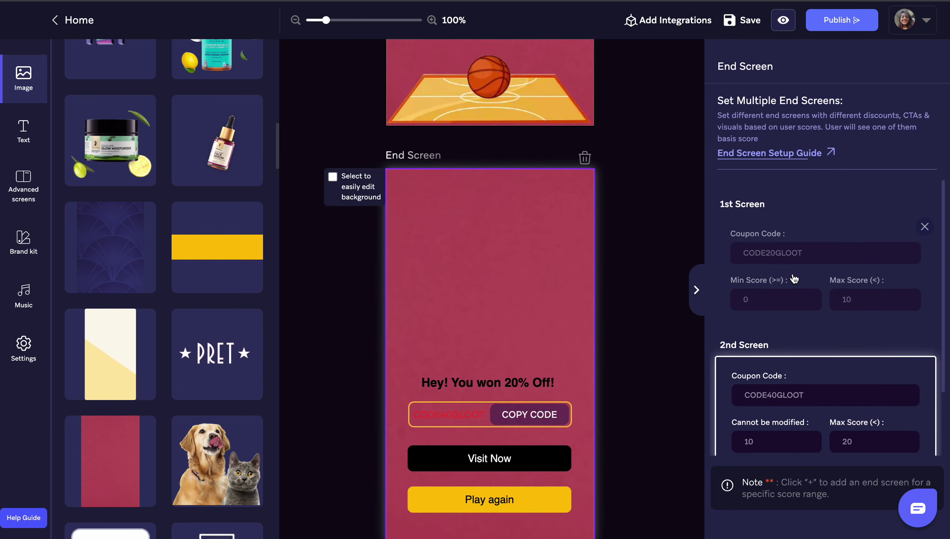
left_click(793, 280)
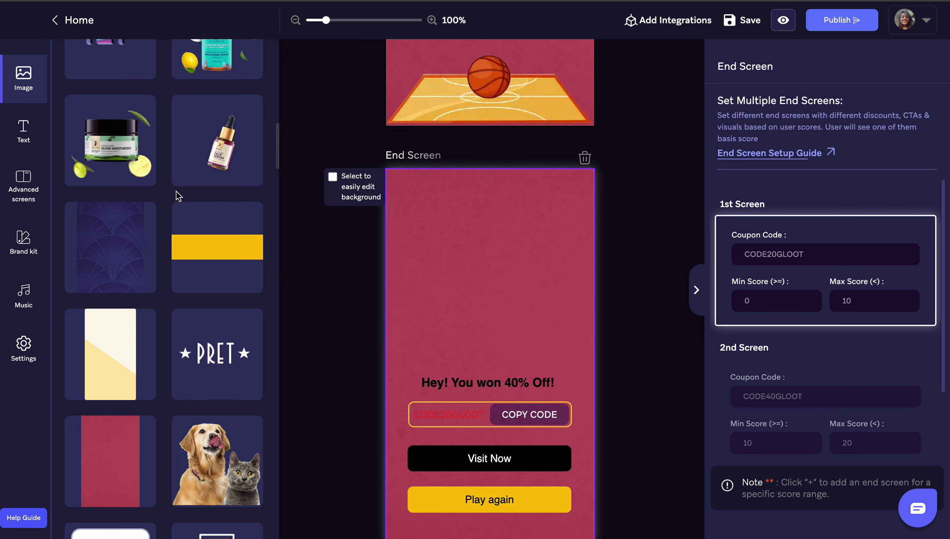
Place the face serum image above the headline and change the headline to 20% Off.
left_click(542, 346)
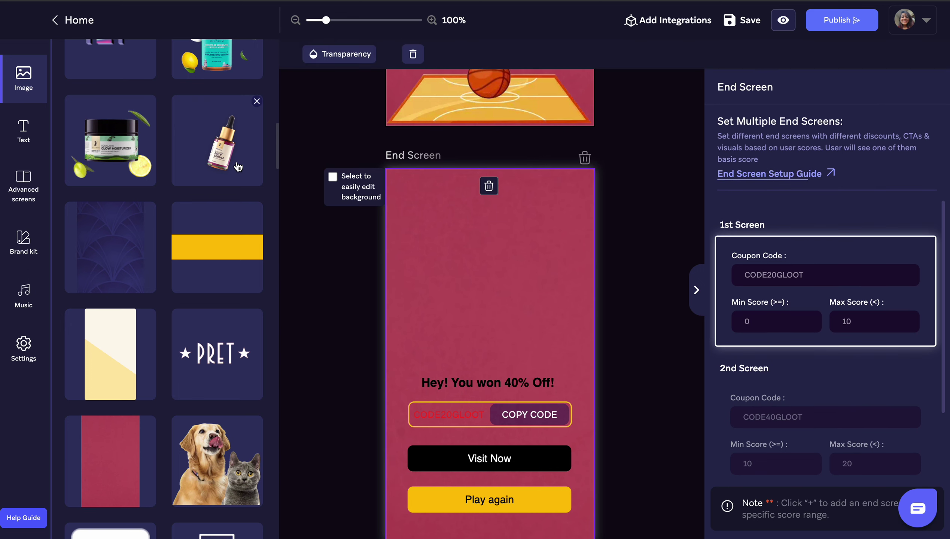
left_click(223, 162)
left_click_drag(499, 324, 469, 300)
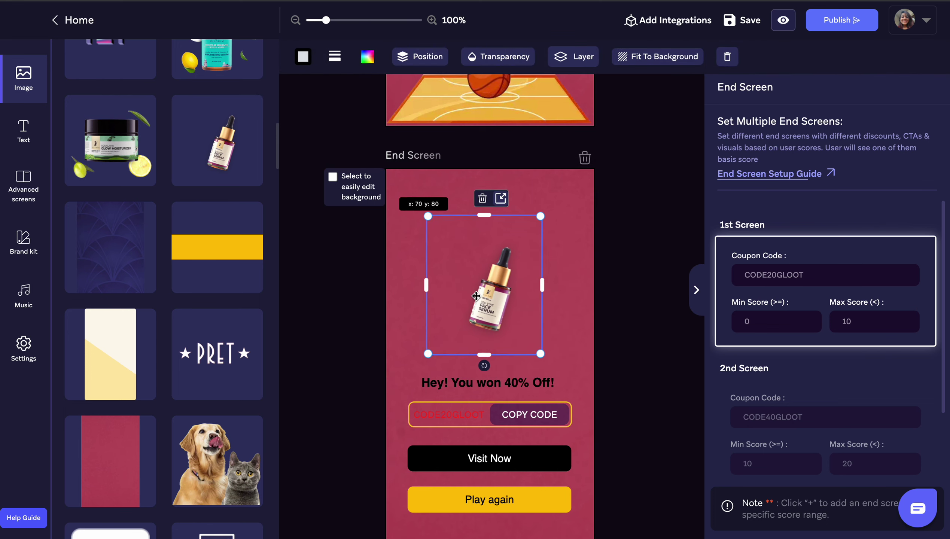
scroll(477, 350, "down", 1)
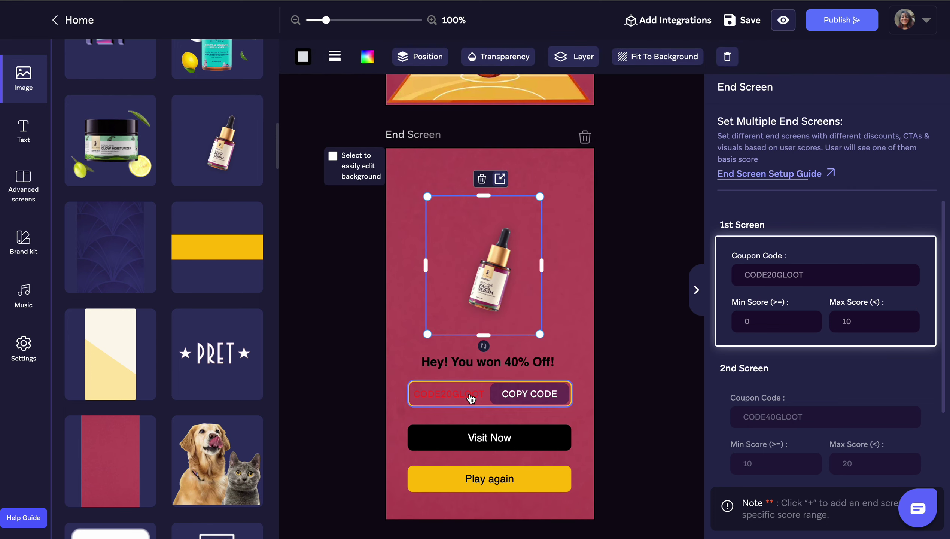
left_click(503, 361)
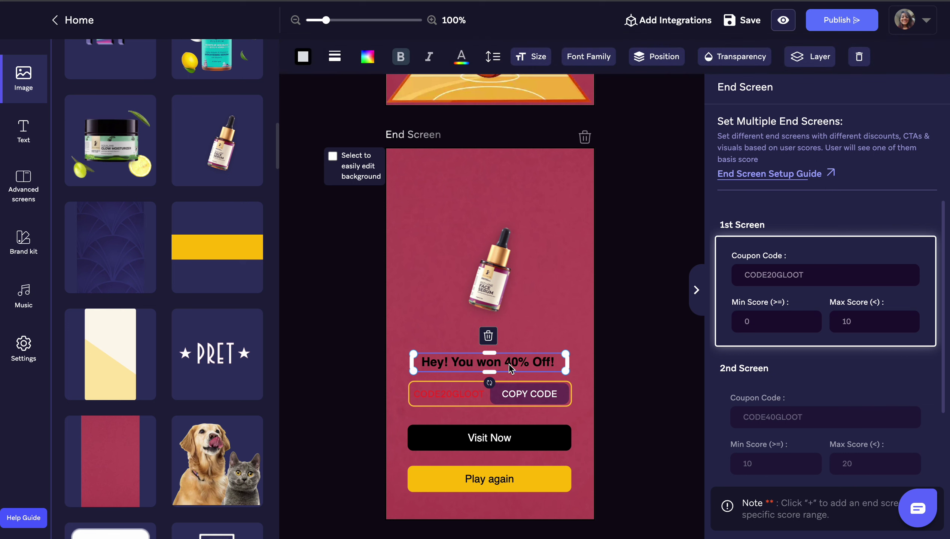
key("Delete")
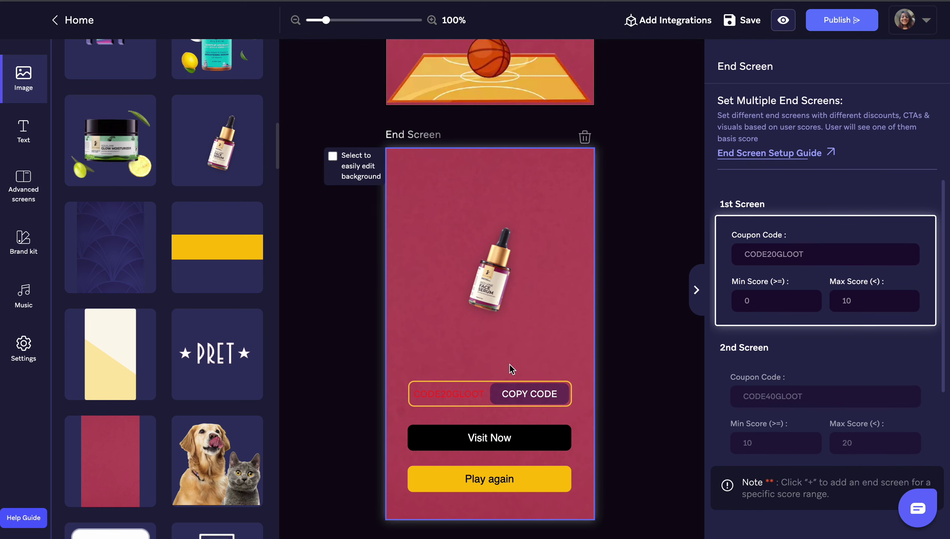
left_click(511, 362)
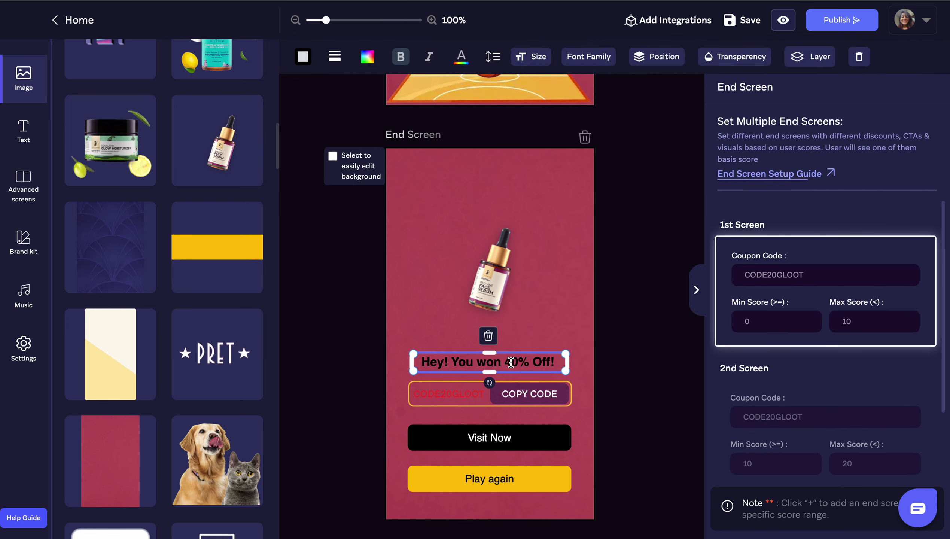
key("BackSpace")
type("2")
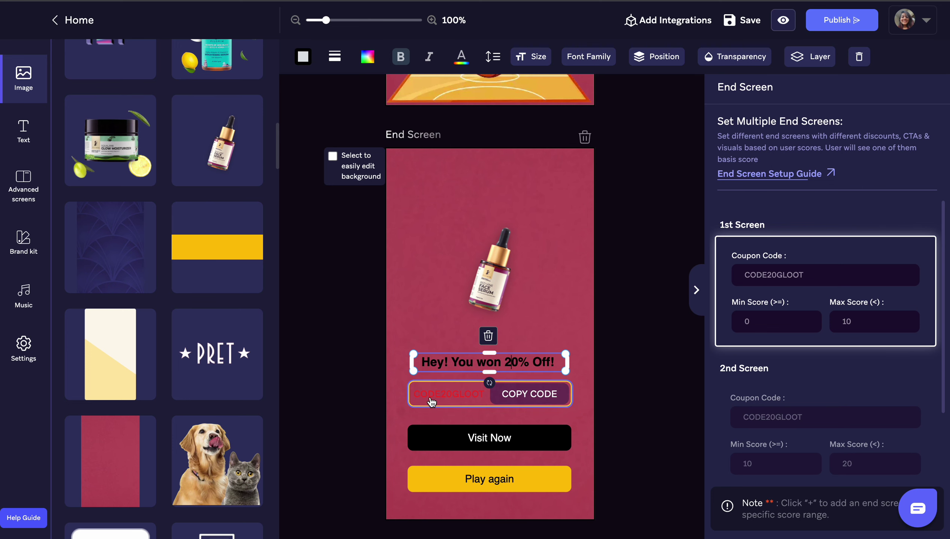
Check the Visit Now link, then switch to the 2nd Screen version.
left_click(491, 438)
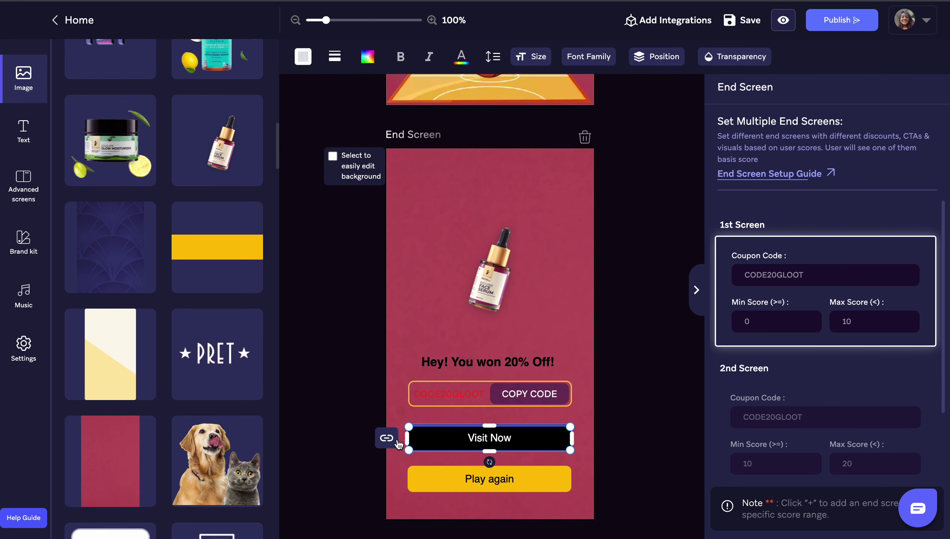
left_click(386, 441)
left_click(486, 319)
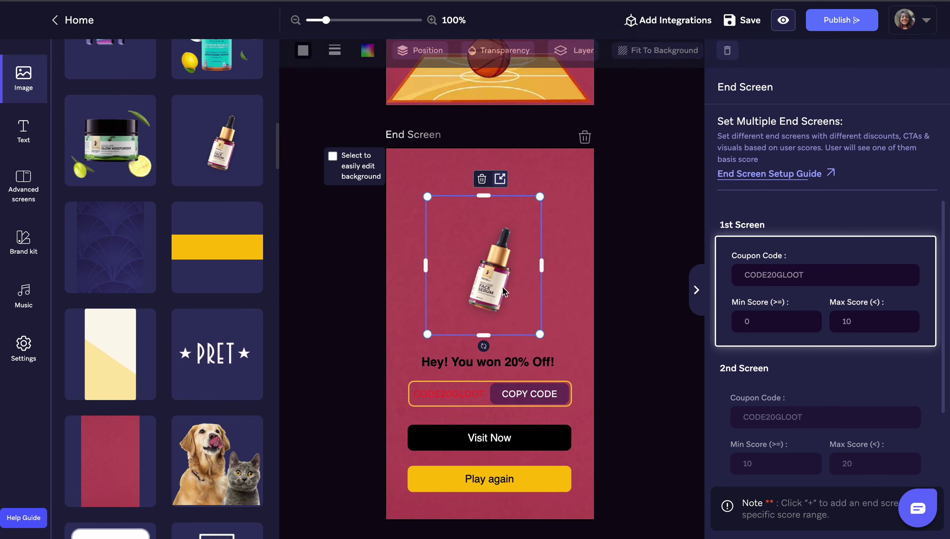
scroll(809, 350, "down", 2)
left_click(809, 350)
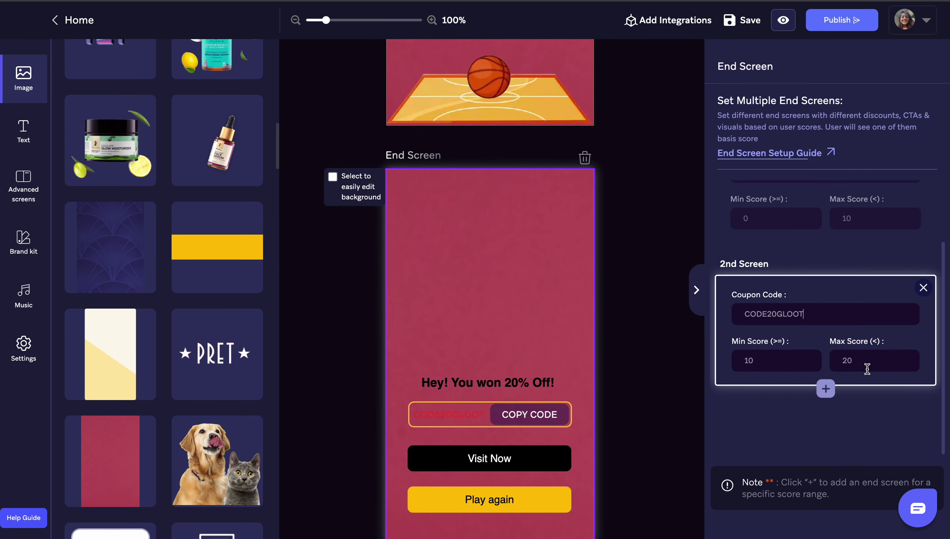
Set the second screen to 40% Off with CODE40GLOOT and add the moisturizer jar image.
left_click(509, 394)
key("BackSpace")
type("4")
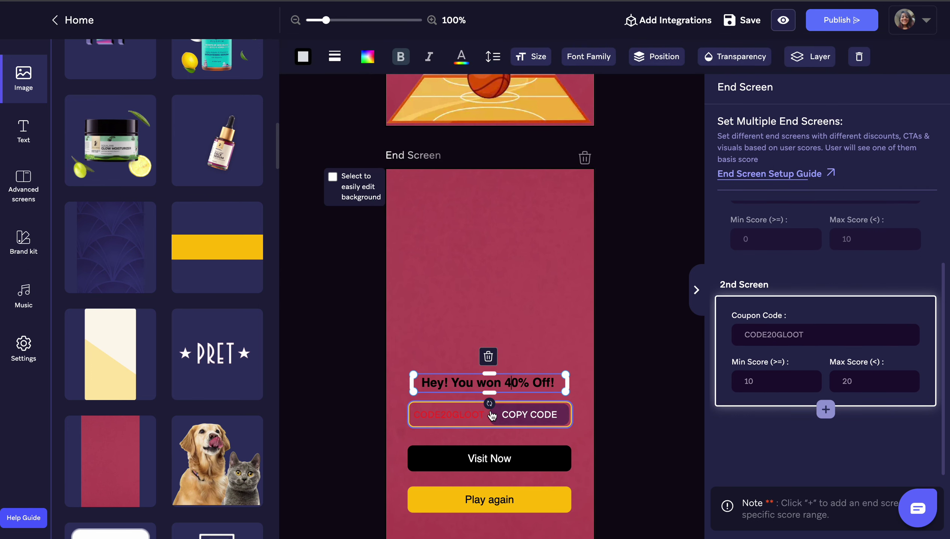
left_click(771, 336)
type("4")
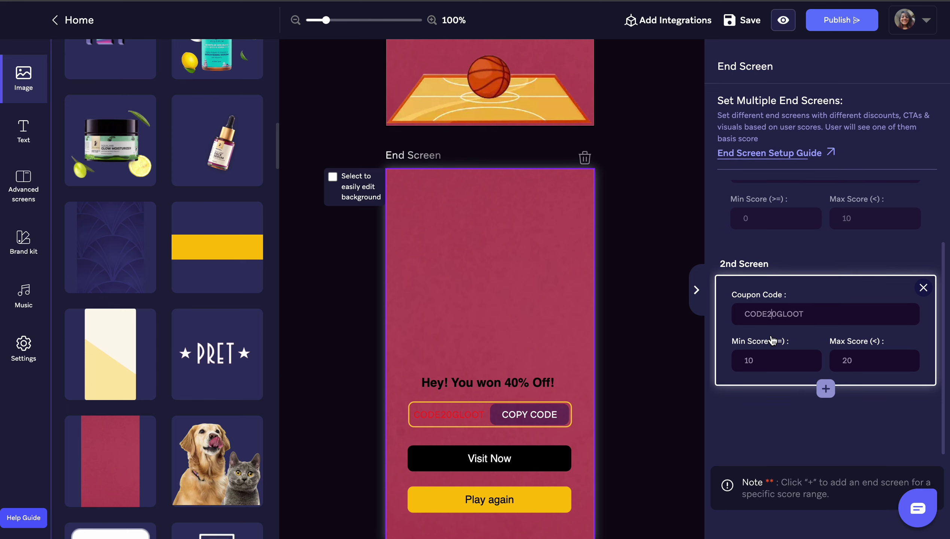
left_click(460, 245)
mouse_move(110, 139)
left_mouse_down()
mouse_move(517, 329)
mouse_move(496, 319)
left_mouse_up()
Switch between the first and second end-screen versions to compare them.
left_click(446, 459)
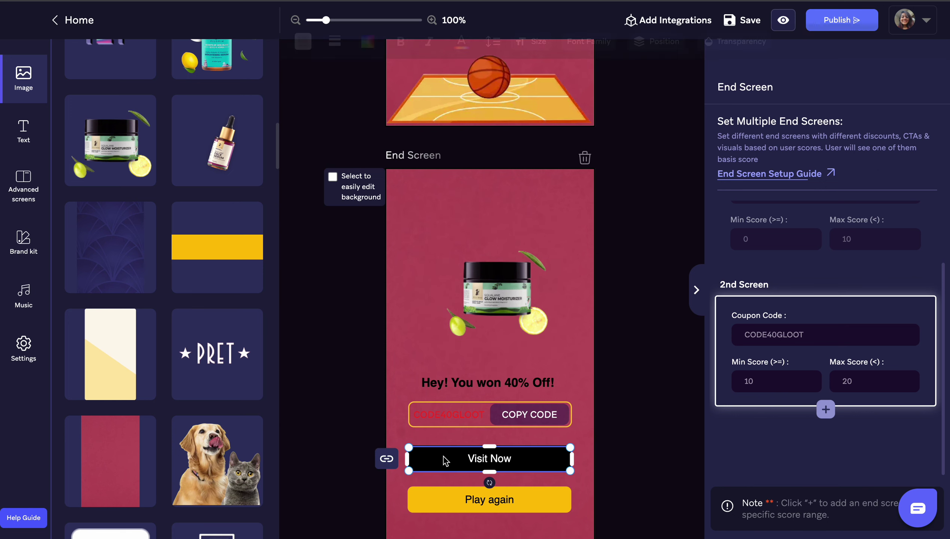
left_click(834, 231)
left_click(822, 351)
left_click(801, 220)
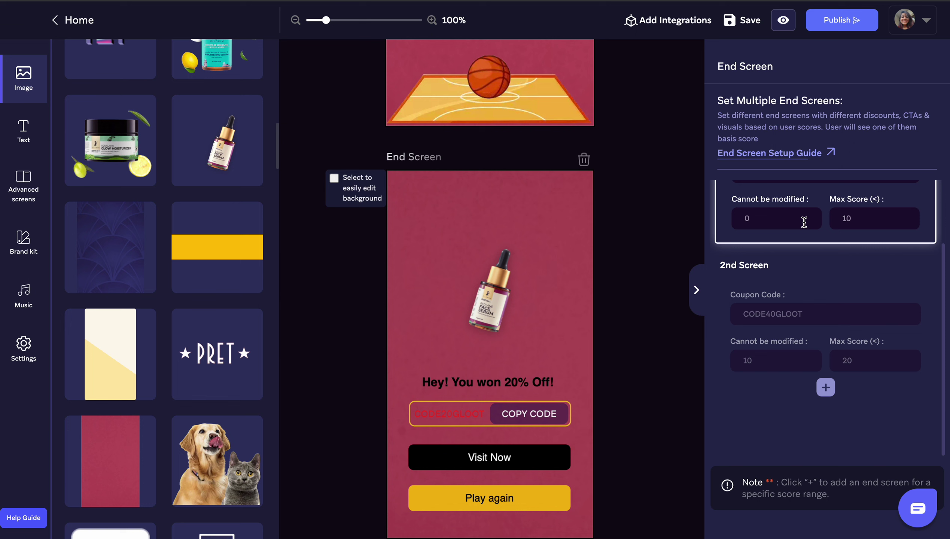
left_click(799, 307)
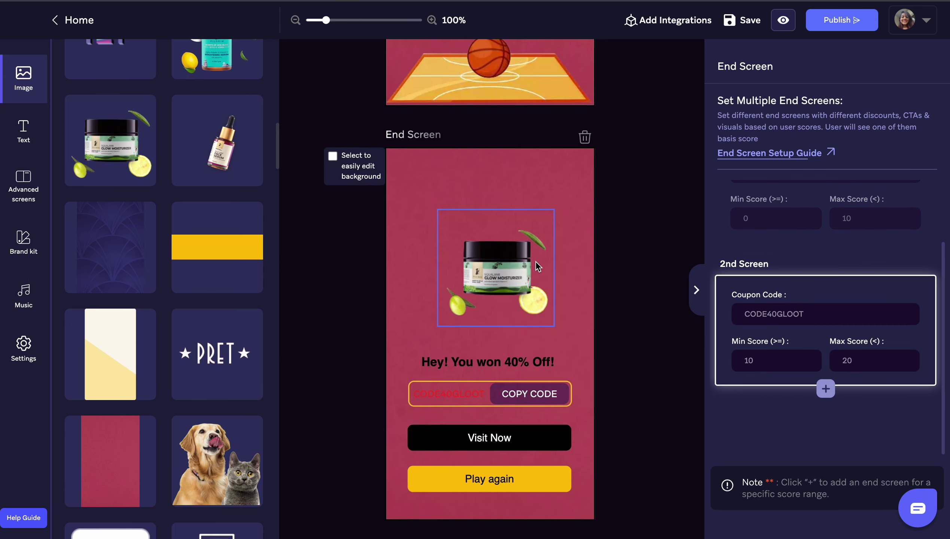
left_click(498, 292)
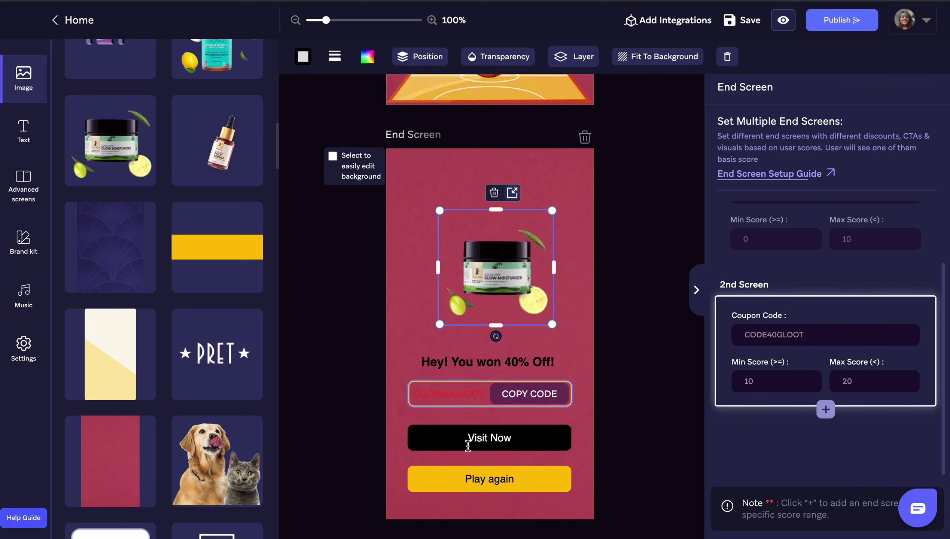
left_click(517, 494)
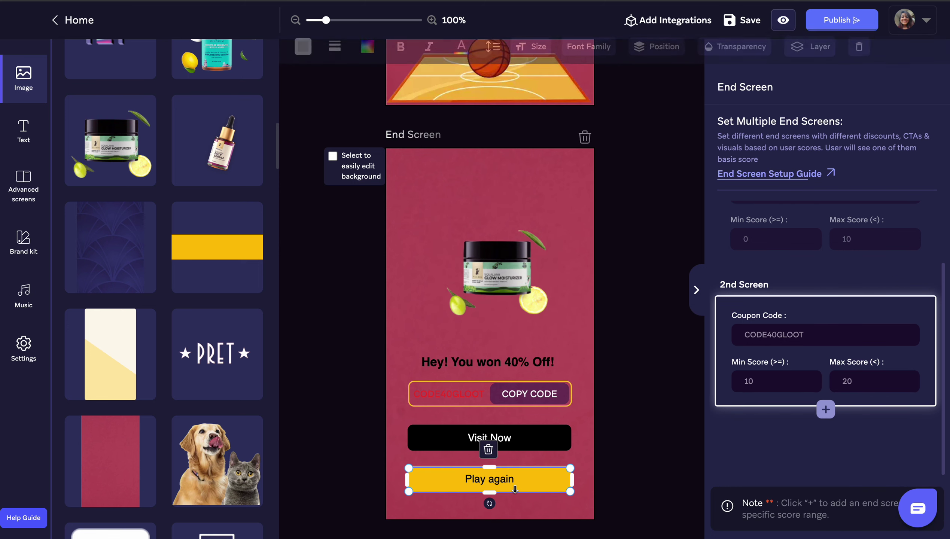
scroll(561, 237, "up", 2)
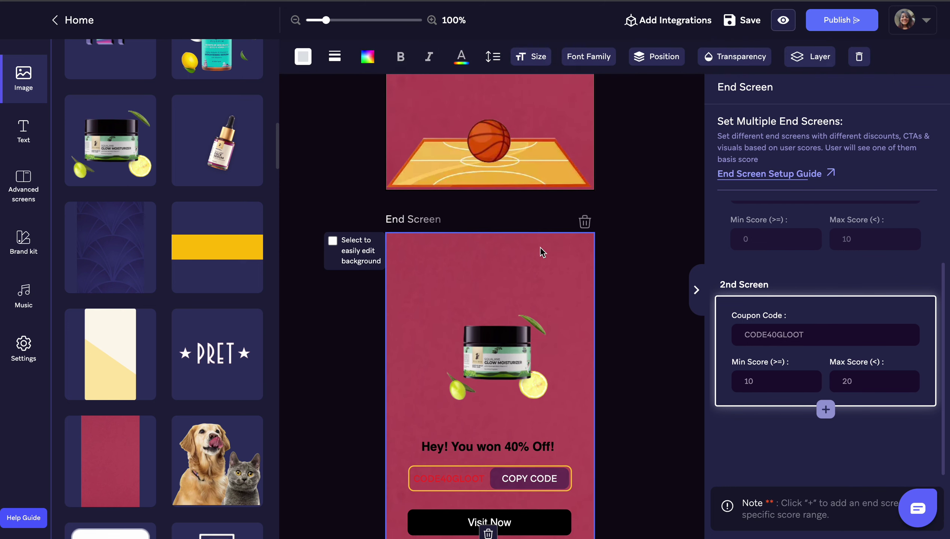
Add a Lead Form screen with 'Add at the End' and select its message text.
left_click(9, 207)
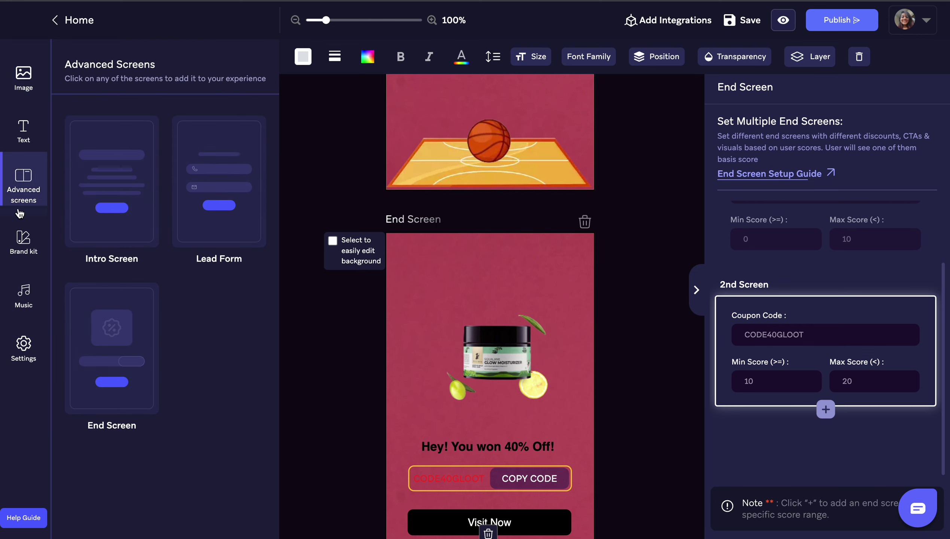
left_click(223, 207)
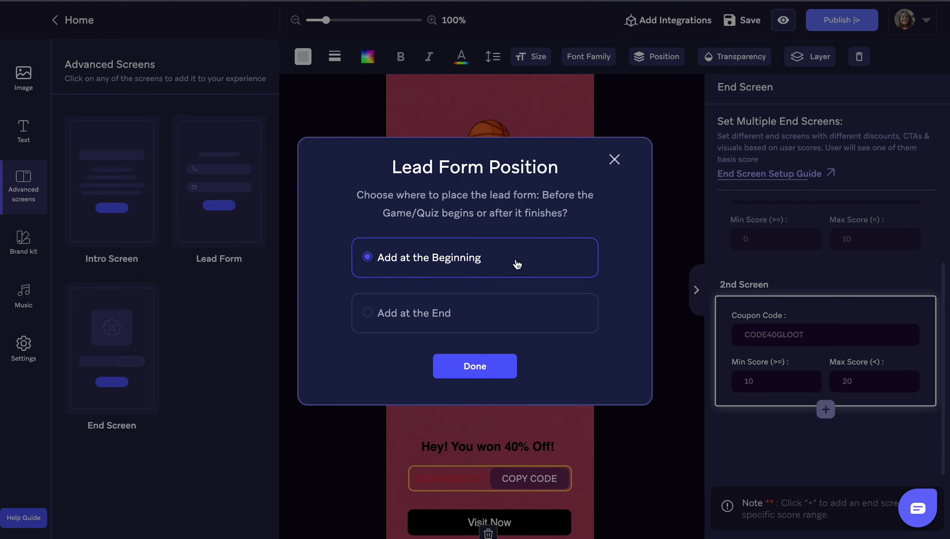
left_click(494, 313)
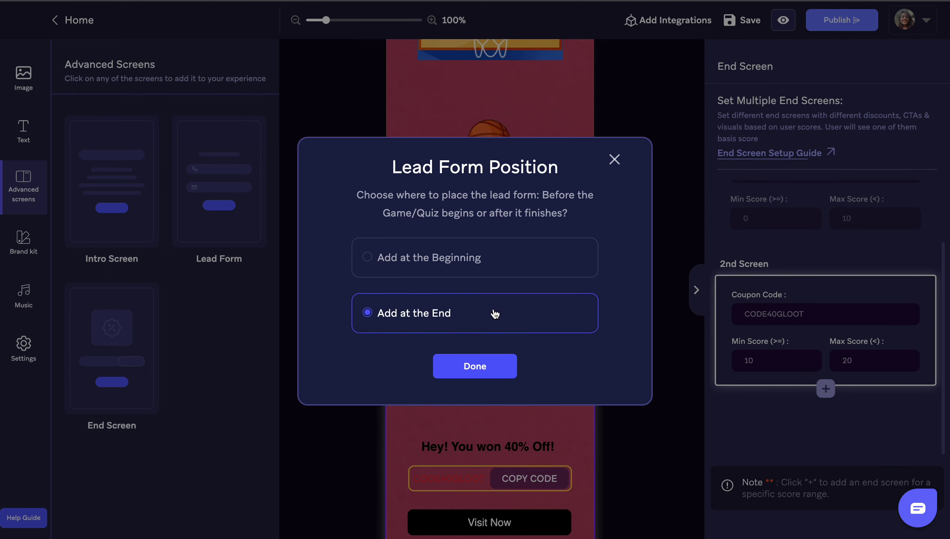
left_click(475, 366)
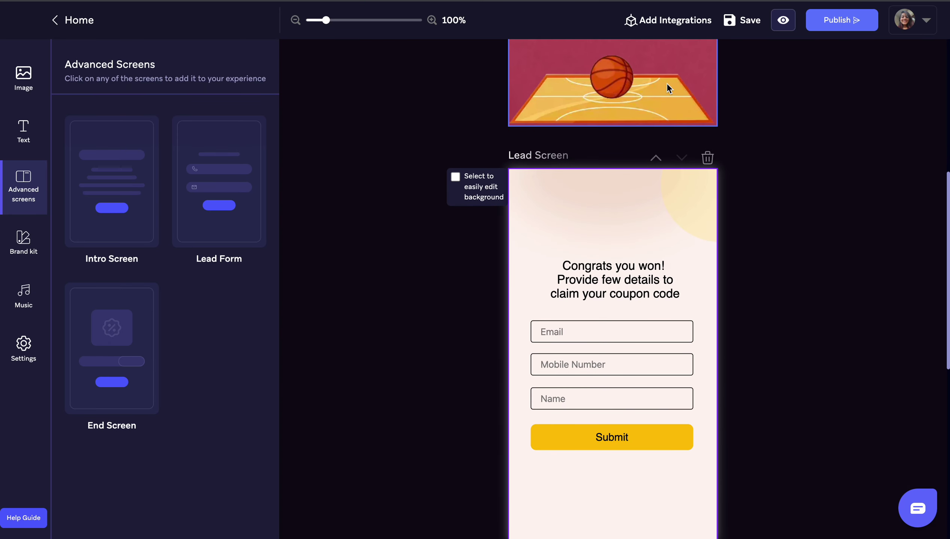
scroll(613, 307, "down", 1)
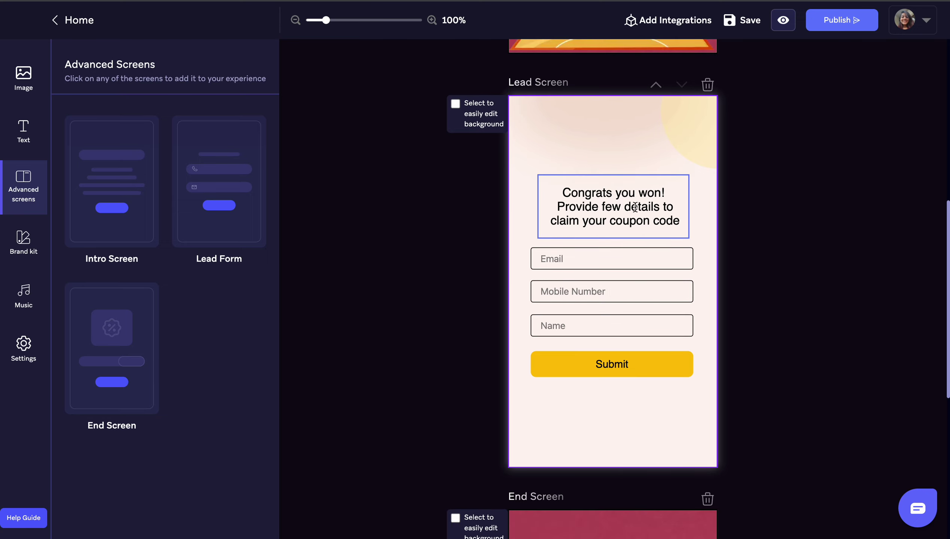
scroll(604, 235, "down", 1)
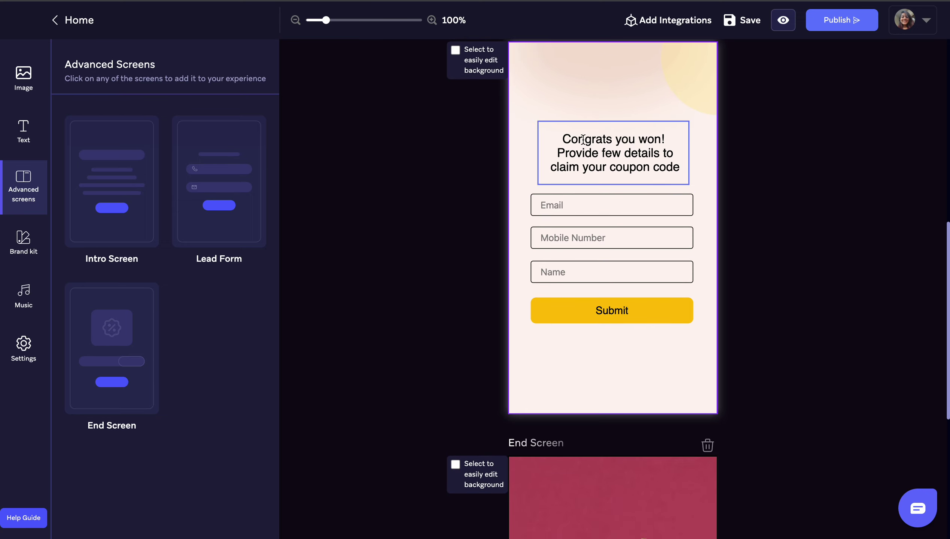
left_click(630, 168)
triple_click(630, 168)
scroll(630, 168, "down", 1)
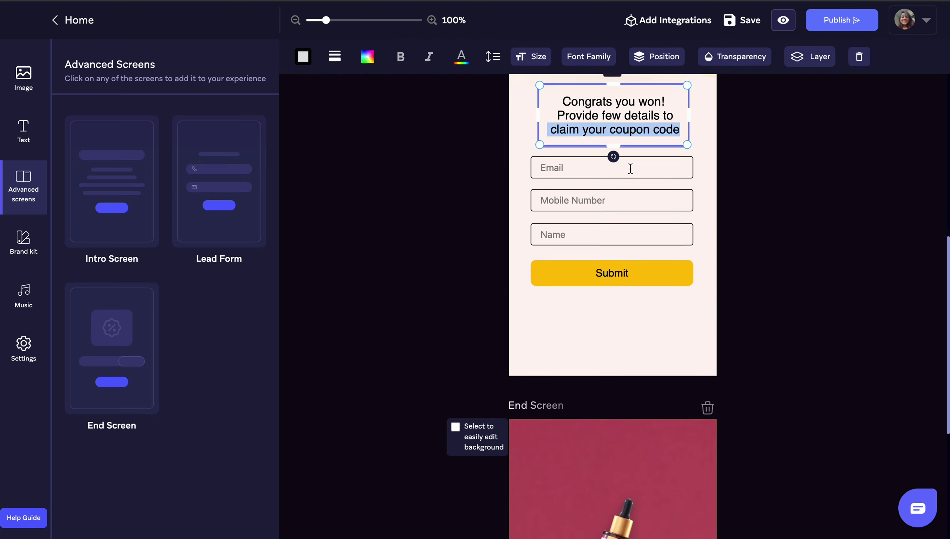
scroll(586, 238, "up", 2)
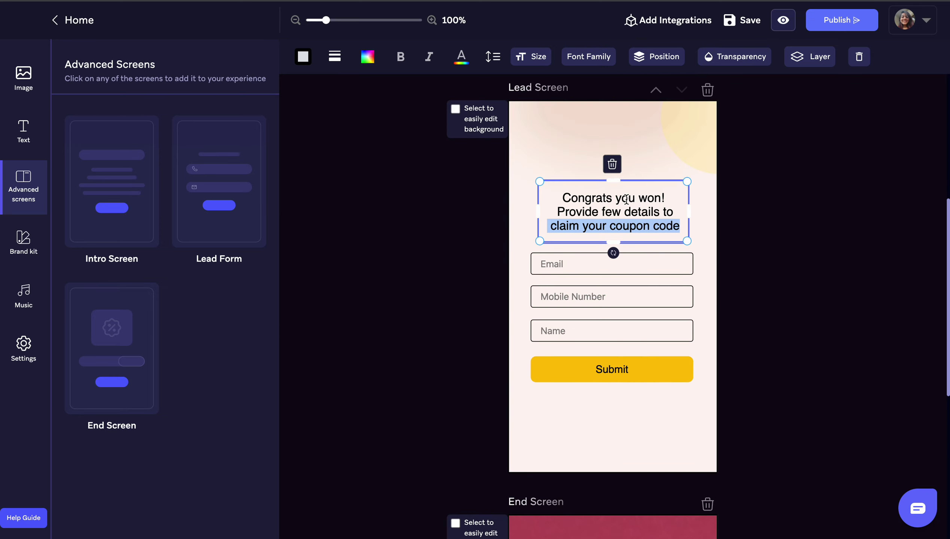
scroll(626, 199, "up", 1)
Delete the lead screen and re-add the Lead Form with 'Add at the Beginning'.
left_click(708, 173)
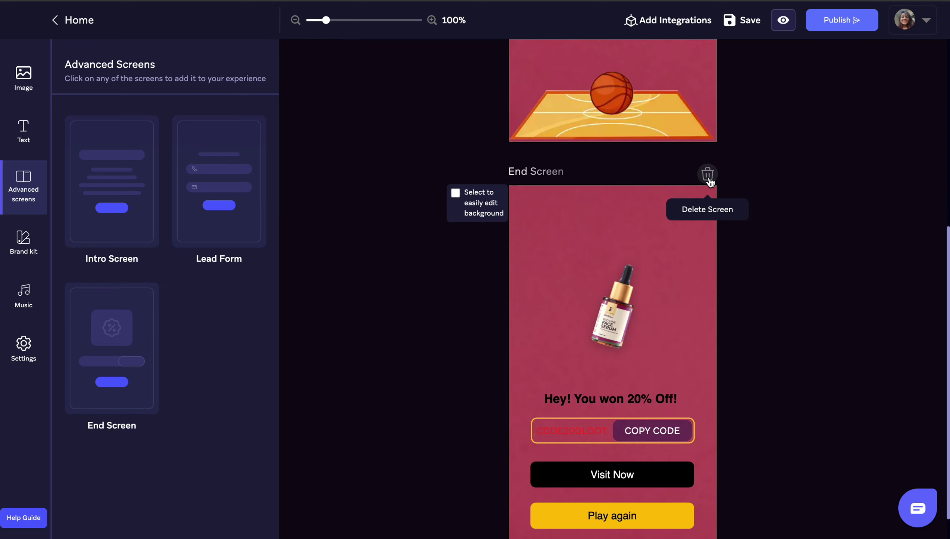
left_click(198, 227)
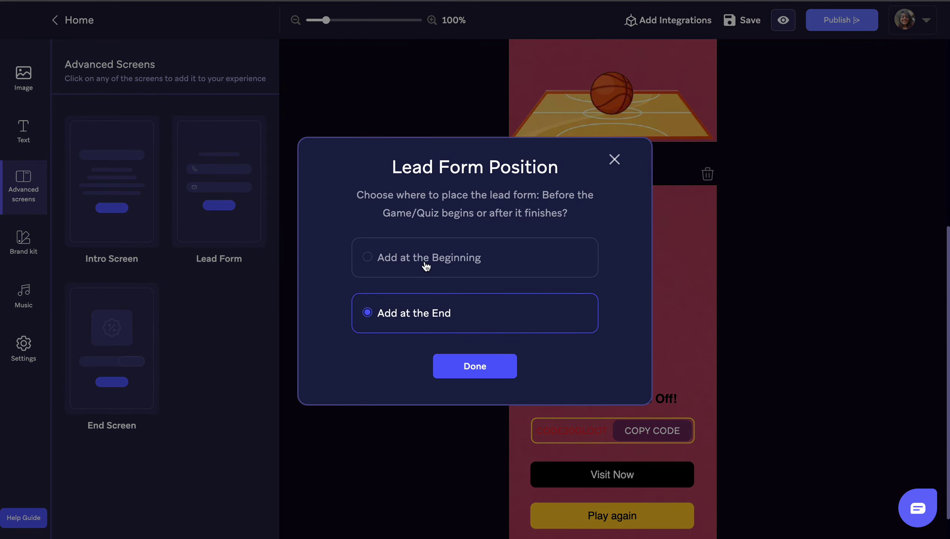
left_click(425, 265)
left_click(476, 373)
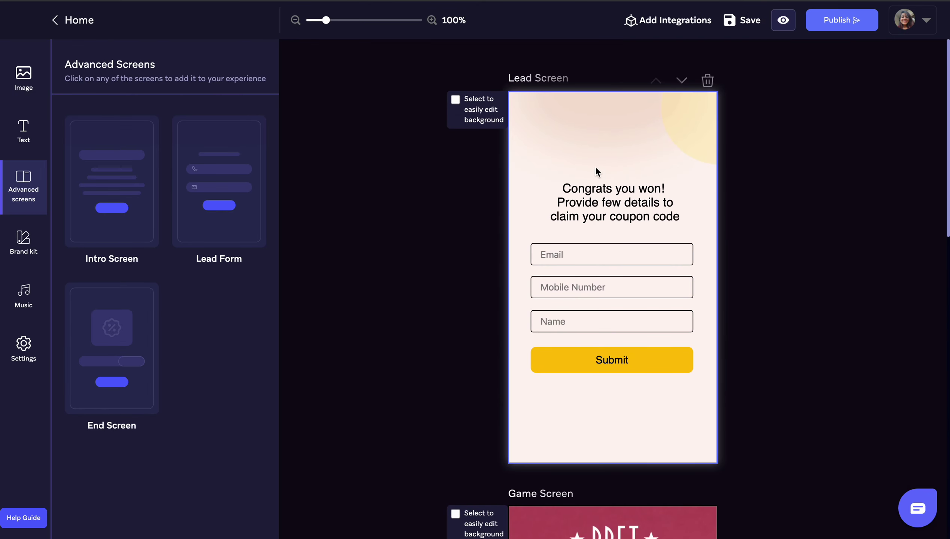
scroll(571, 426, "down", 1)
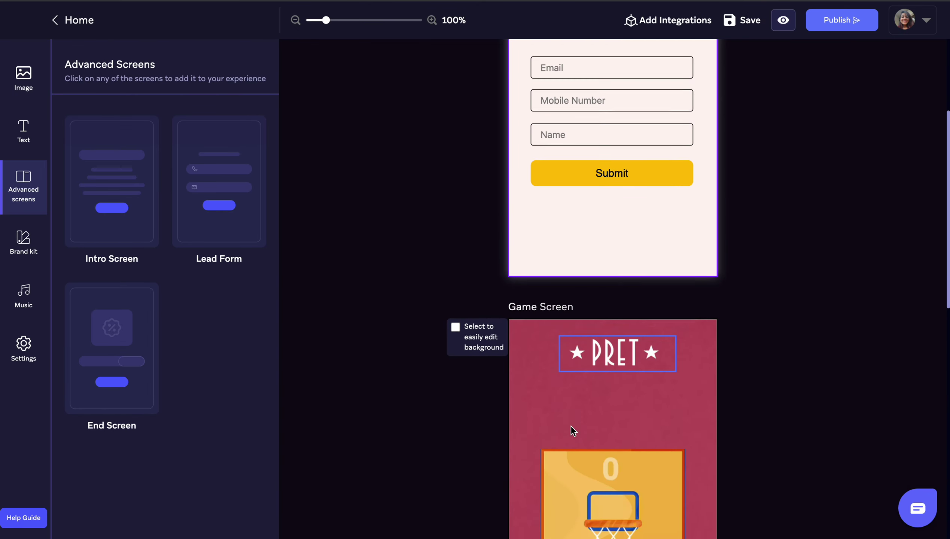
scroll(571, 425, "down", 1)
scroll(570, 420, "down", 2)
scroll(627, 399, "down", 5)
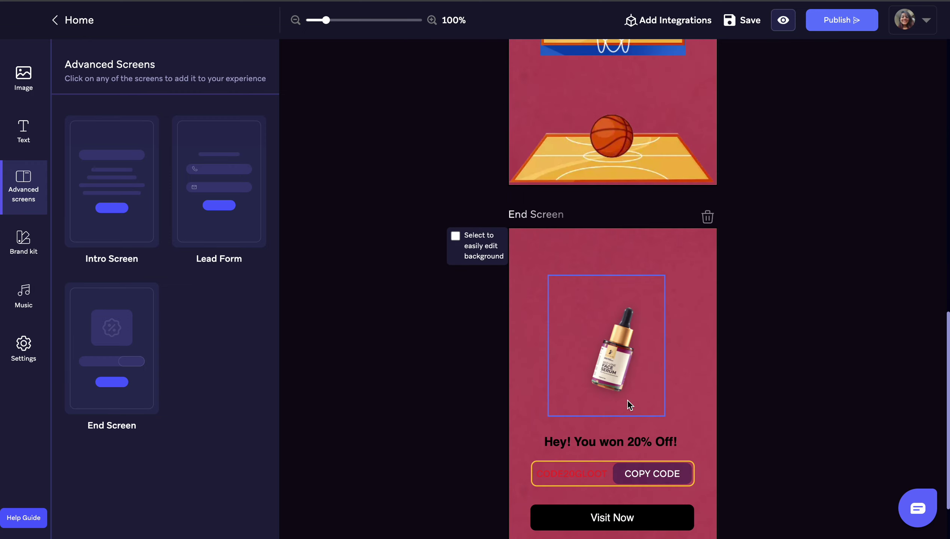
scroll(627, 399, "down", 2)
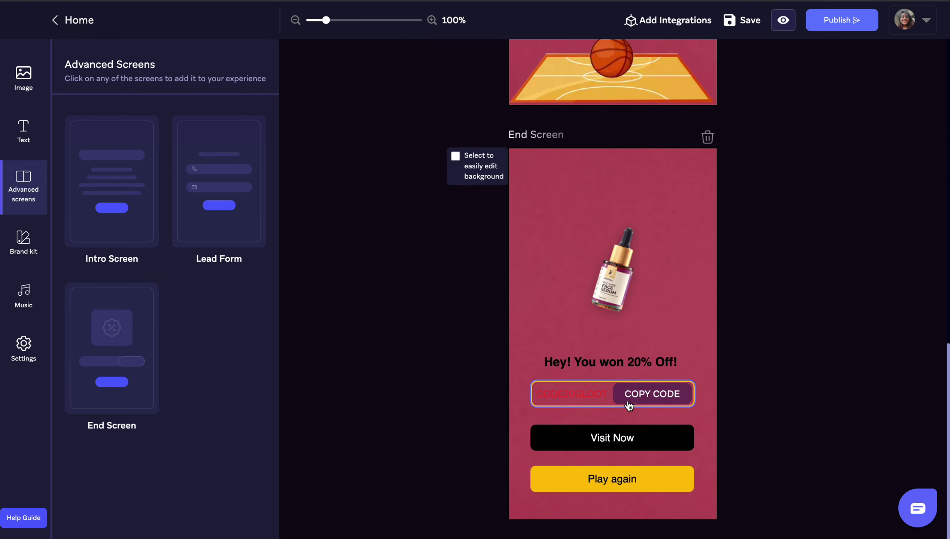
scroll(627, 404, "up", 3)
scroll(627, 403, "up", 4)
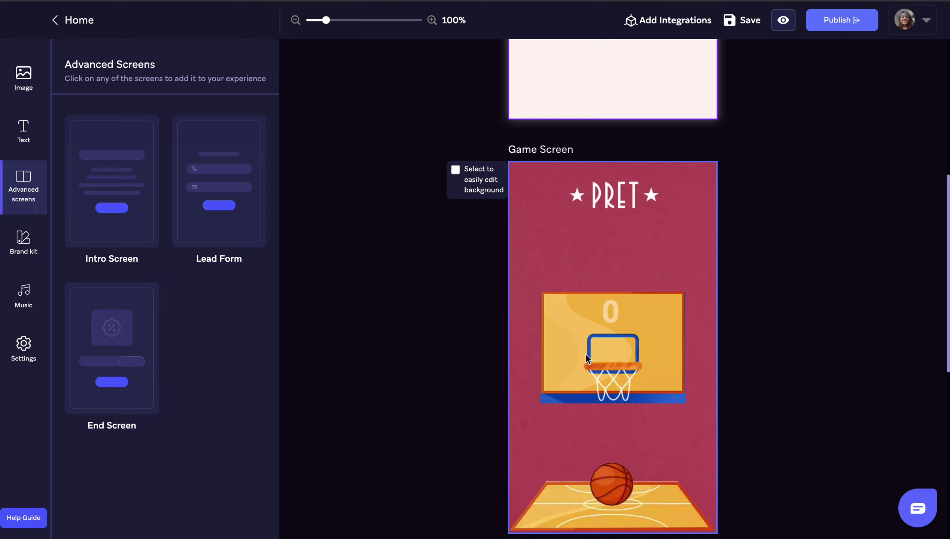
Check background music (needs a plan upgrade), then reopen the serum end screen's score-range settings.
left_click(22, 296)
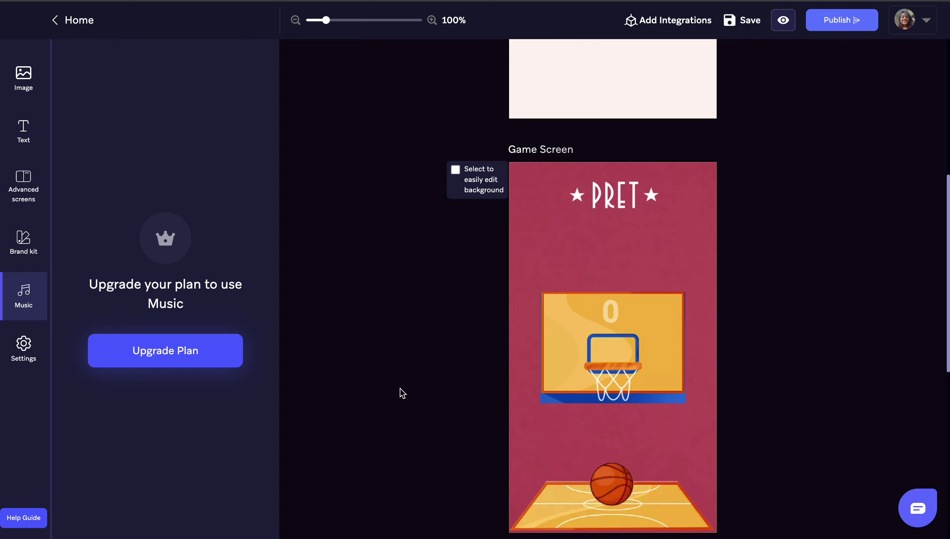
left_click(23, 242)
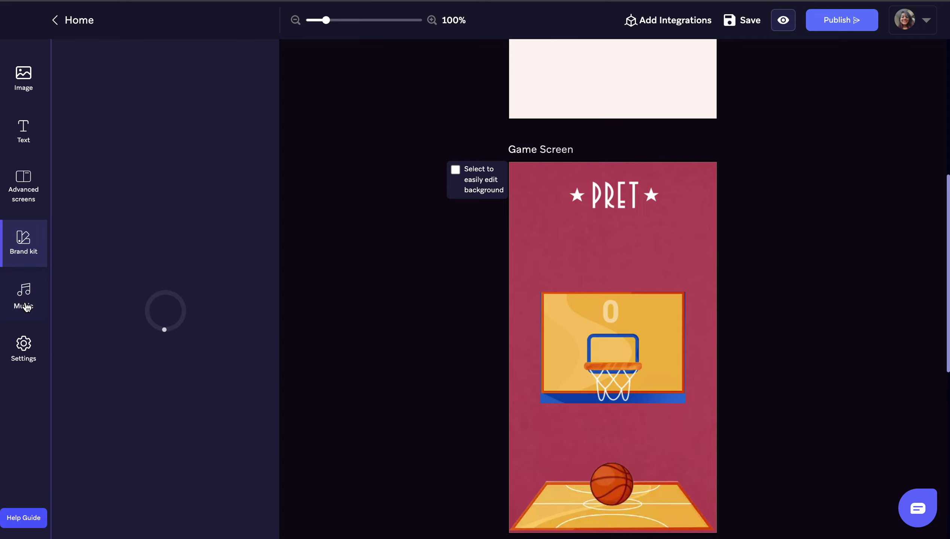
left_click(24, 297)
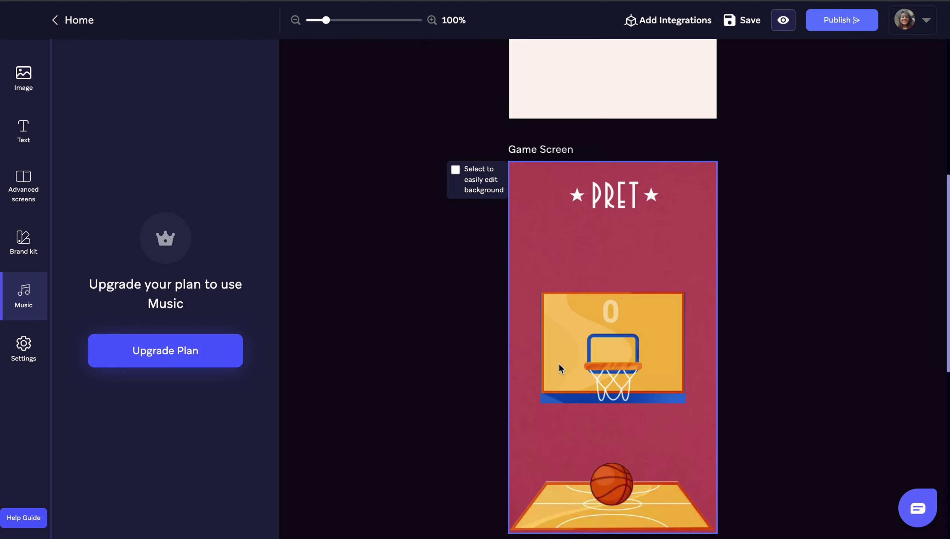
left_click(22, 186)
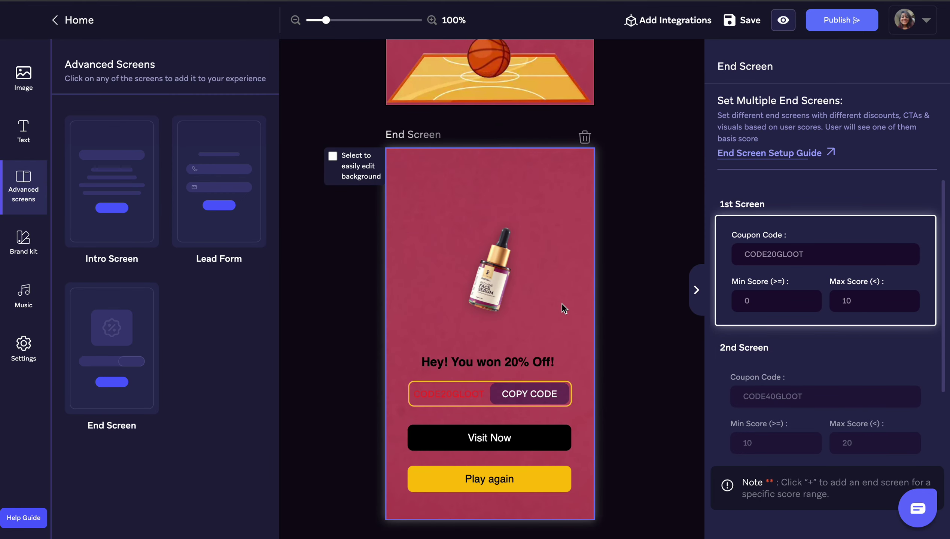
scroll(564, 307, "up", 2)
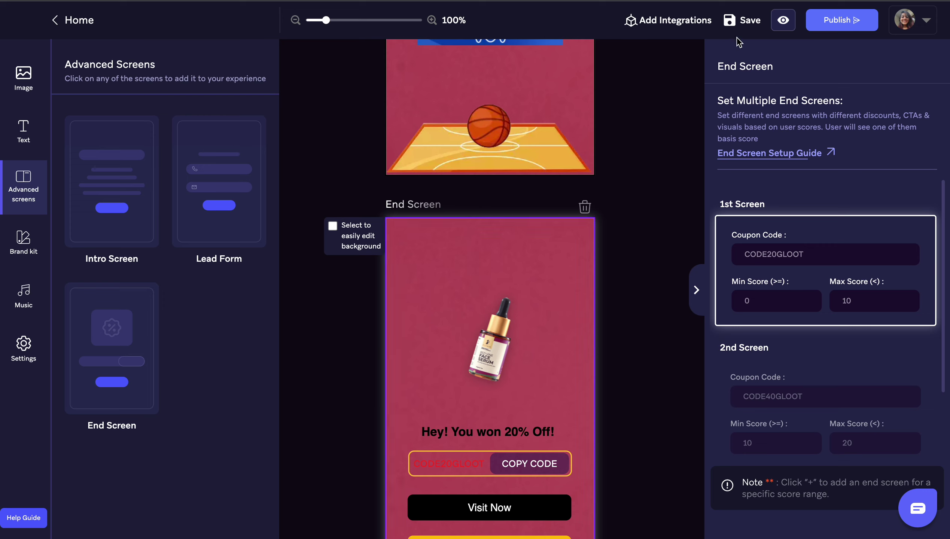
Save the Basky campaign project from the top bar.
left_click(745, 27)
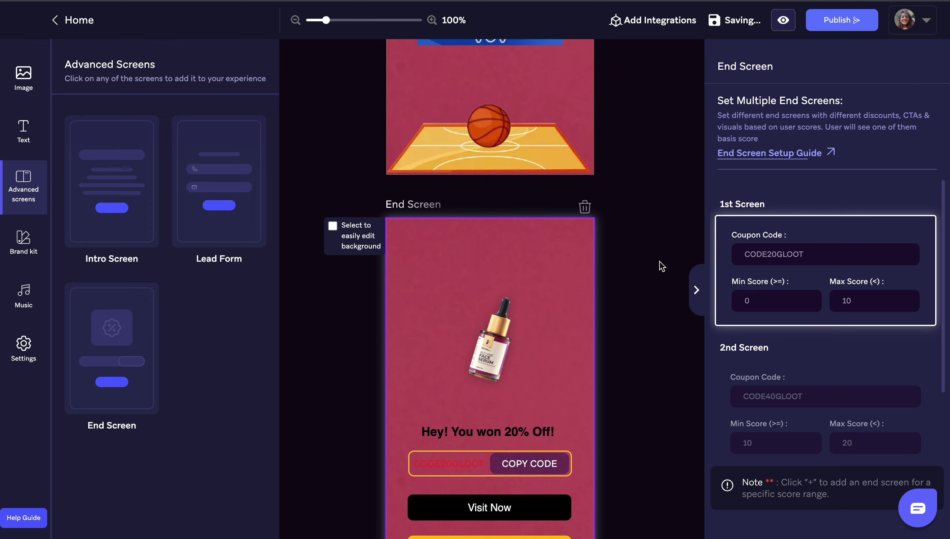